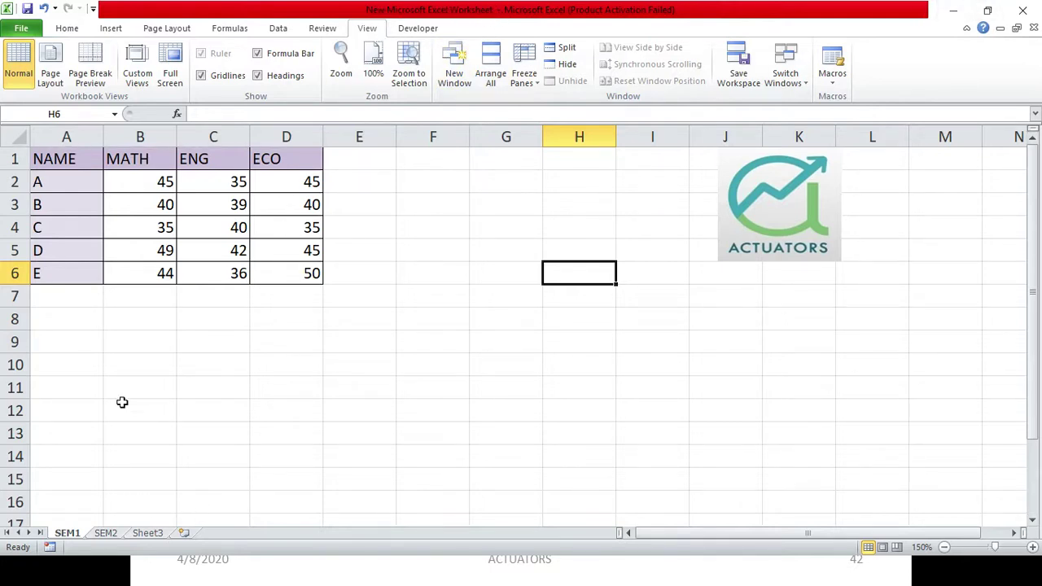
Step: Review the SEM1 and SEM2 scores, open a second window on SEM1, and minimize Excel
{"action": "left_click", "coordinate": [106, 533]}
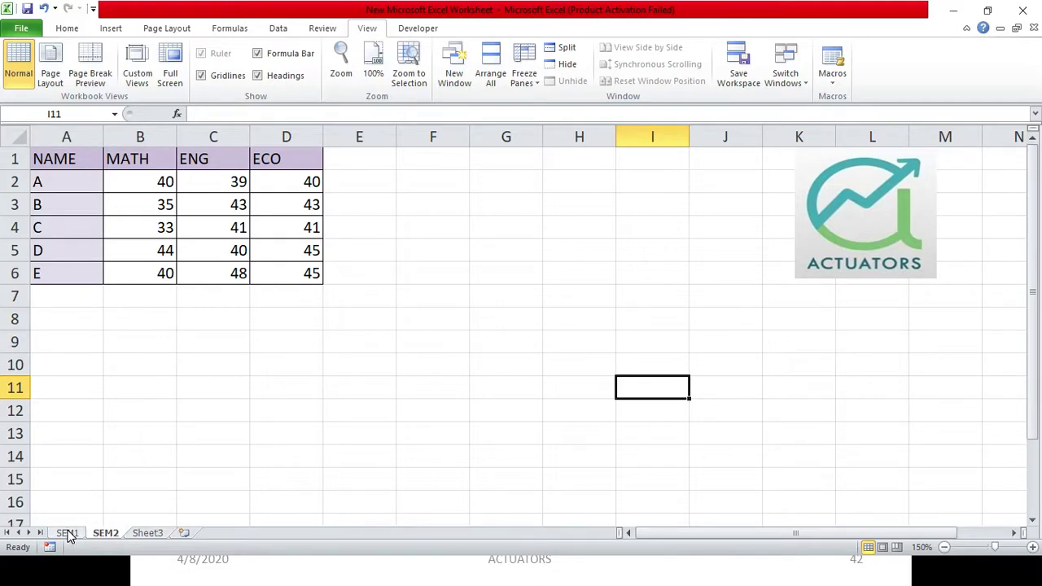
{"action": "left_click", "coordinate": [67, 533]}
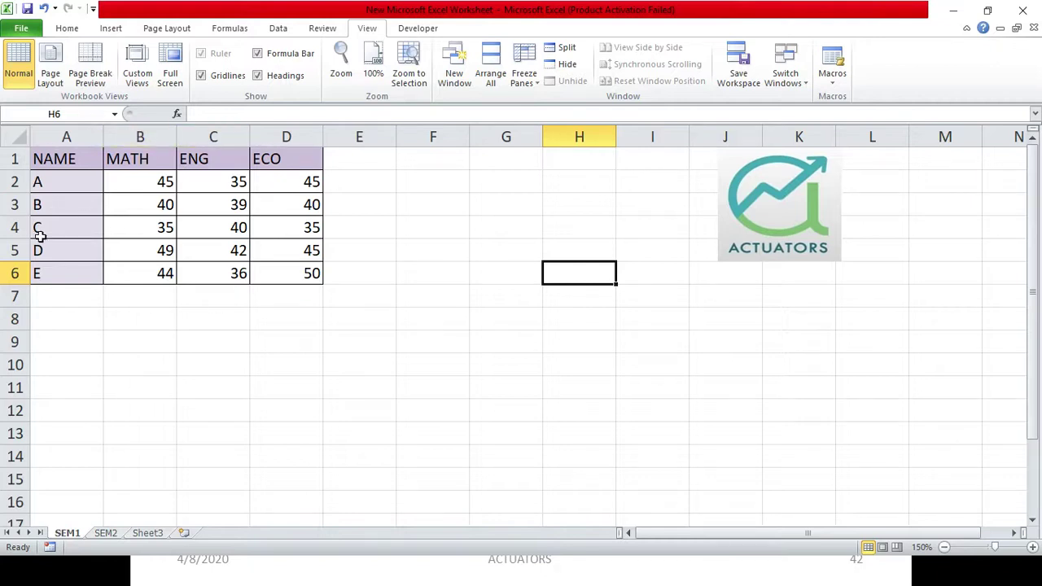
{"action": "left_click", "coordinate": [104, 535]}
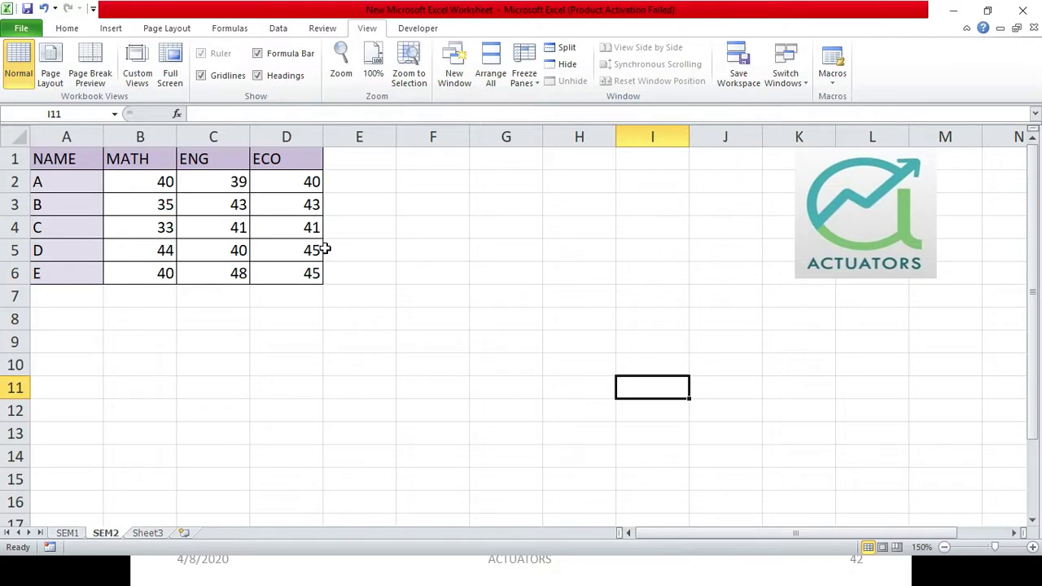
{"action": "left_click", "coordinate": [79, 532]}
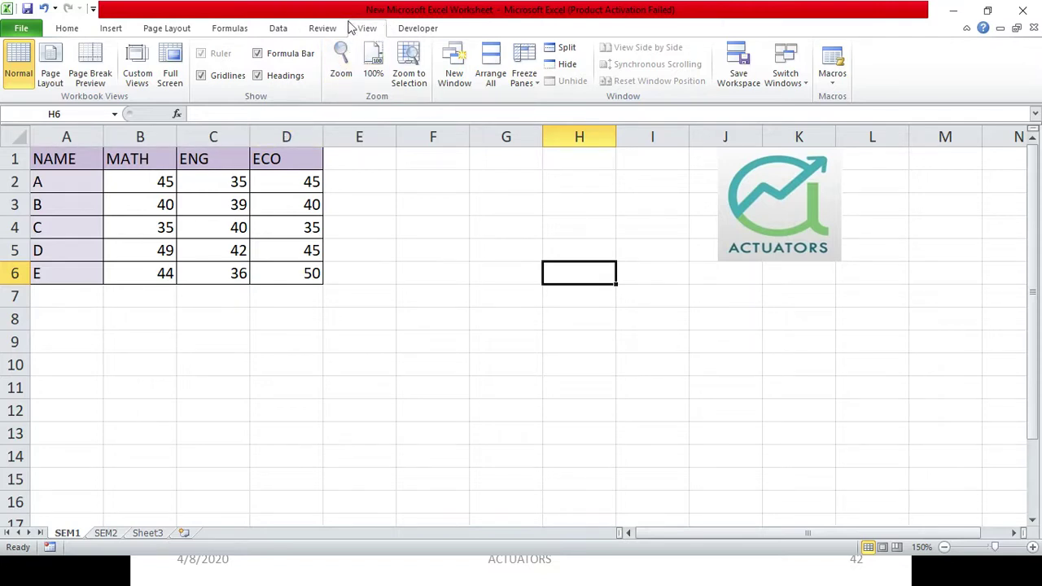
{"action": "left_click", "coordinate": [454, 77]}
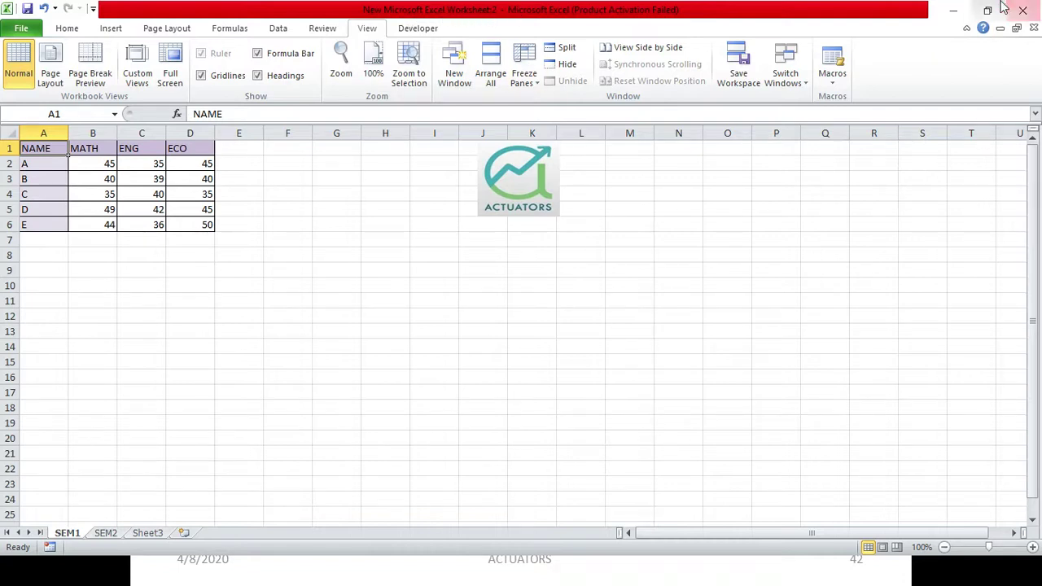
{"action": "left_click", "coordinate": [965, 14]}
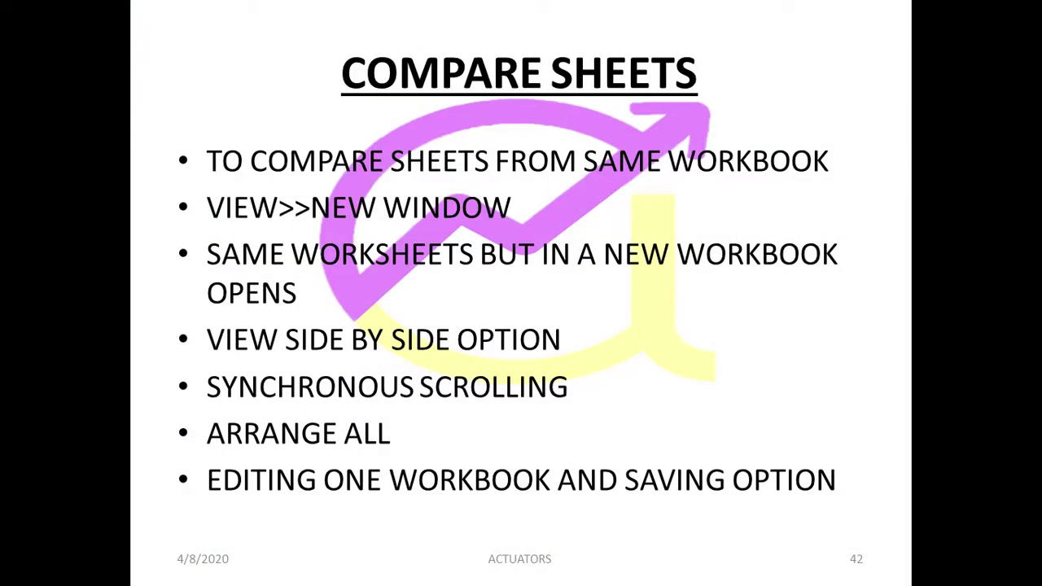
Step: End the slideshow and bring the Worksheet:1 Excel window back to the front
{"action": "key", "text": "Escape"}
{"action": "mouse_move", "coordinate": [653, 570]}
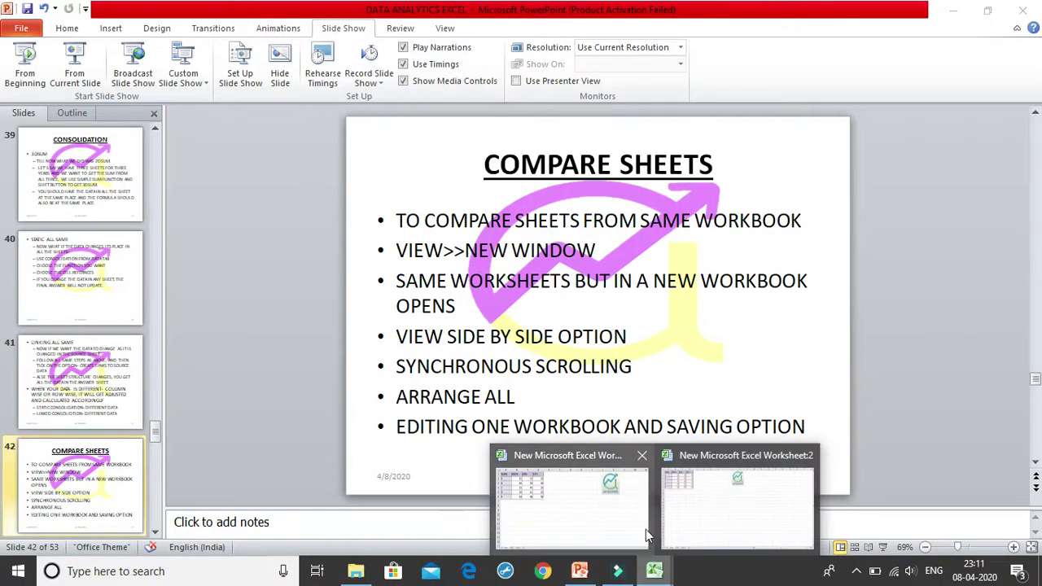
{"action": "left_click", "coordinate": [646, 529]}
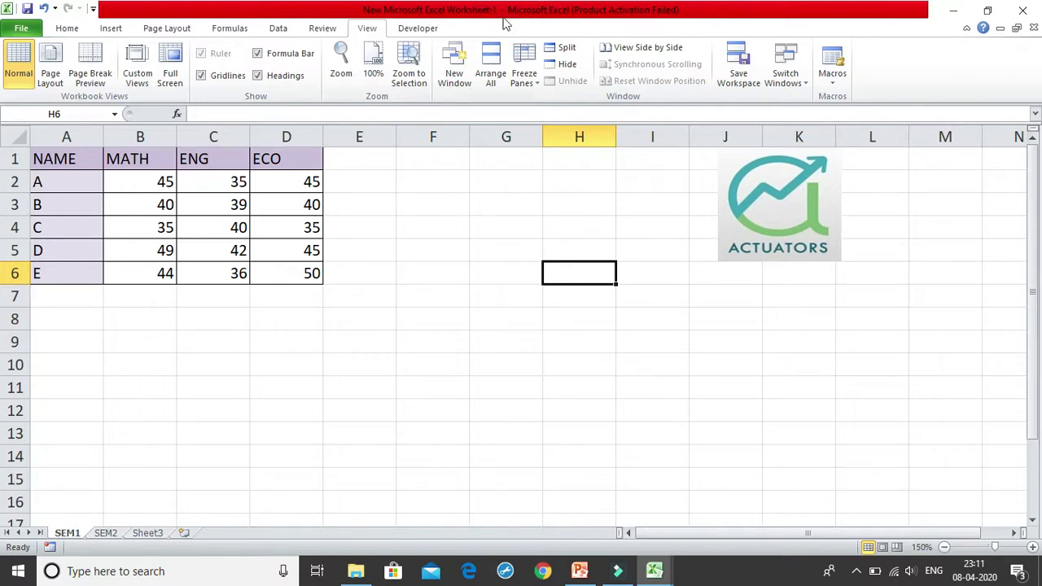
Step: Switch to the Worksheet:2 window and zoom its SEM1 table to 150%
{"action": "mouse_move", "coordinate": [672, 576]}
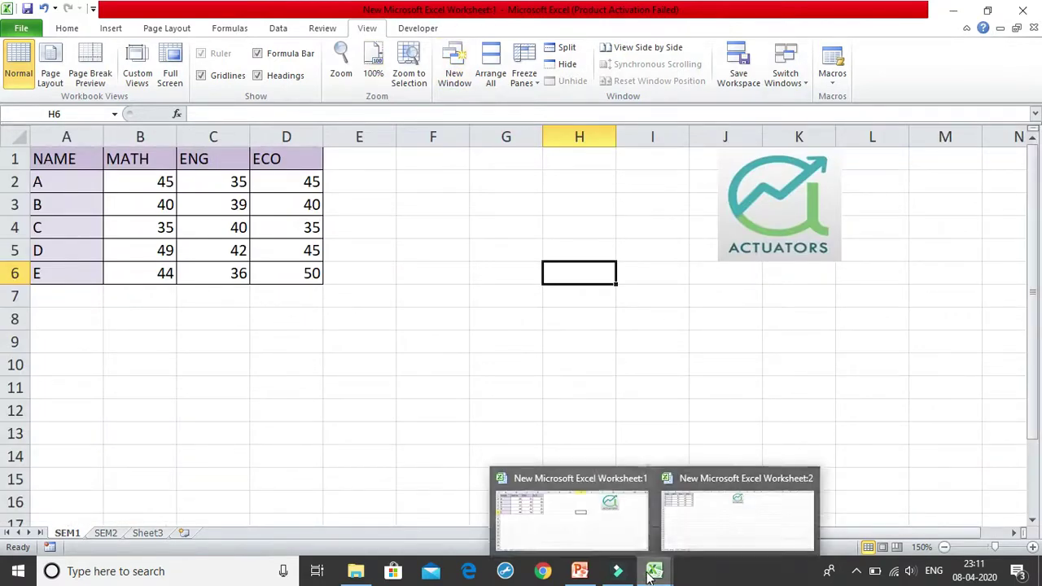
{"action": "left_click", "coordinate": [744, 489]}
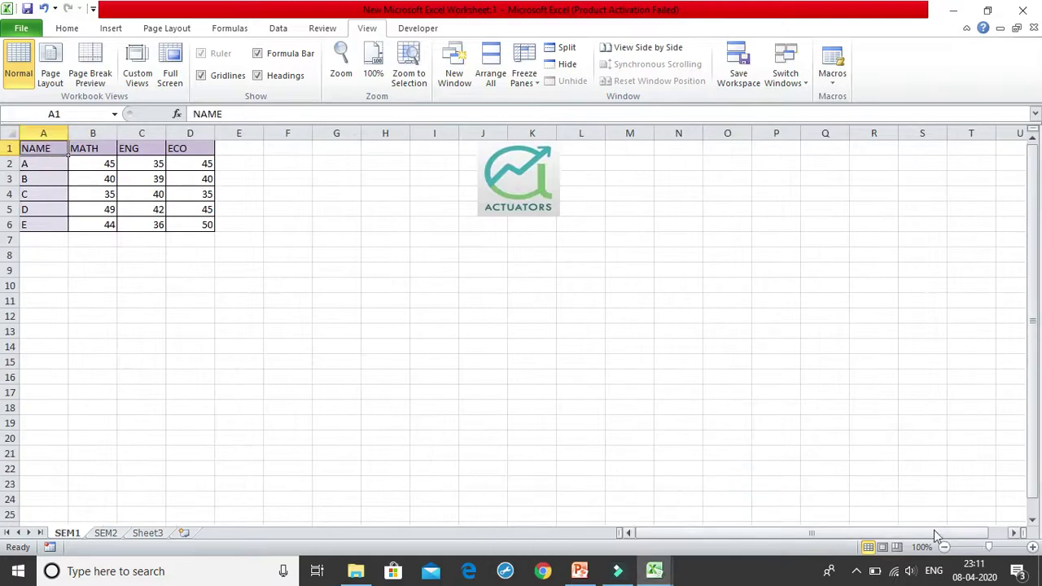
{"action": "left_click", "coordinate": [1032, 547]}
{"action": "left_click", "coordinate": [1031, 547]}
{"action": "left_click", "coordinate": [1032, 546]}
{"action": "left_click", "coordinate": [1032, 547]}
{"action": "left_click", "coordinate": [1032, 547]}
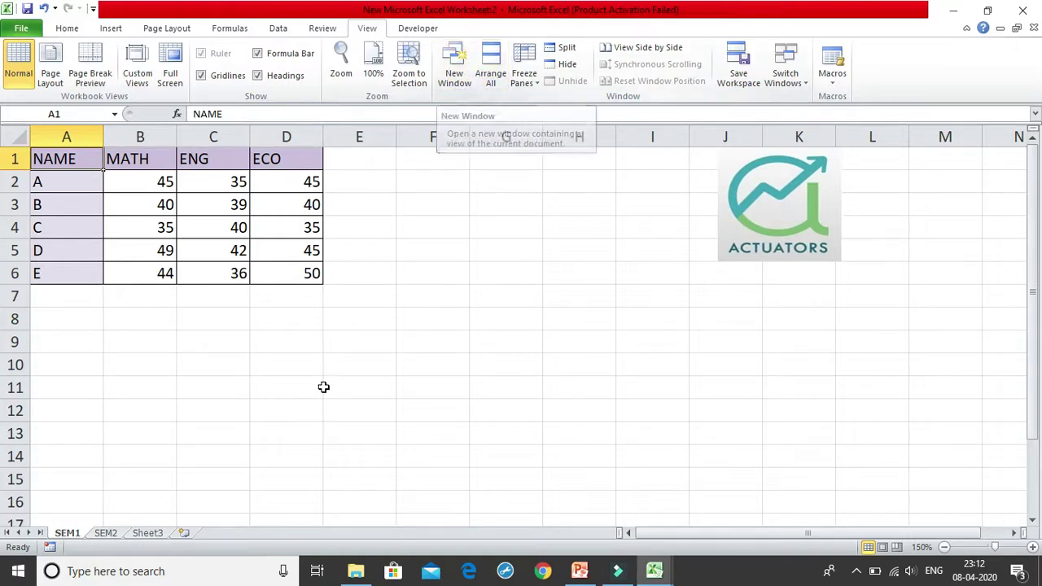
Step: Use the taskbar previews to bring the second workbook window forward
{"action": "left_click", "coordinate": [657, 570]}
{"action": "left_click", "coordinate": [570, 493]}
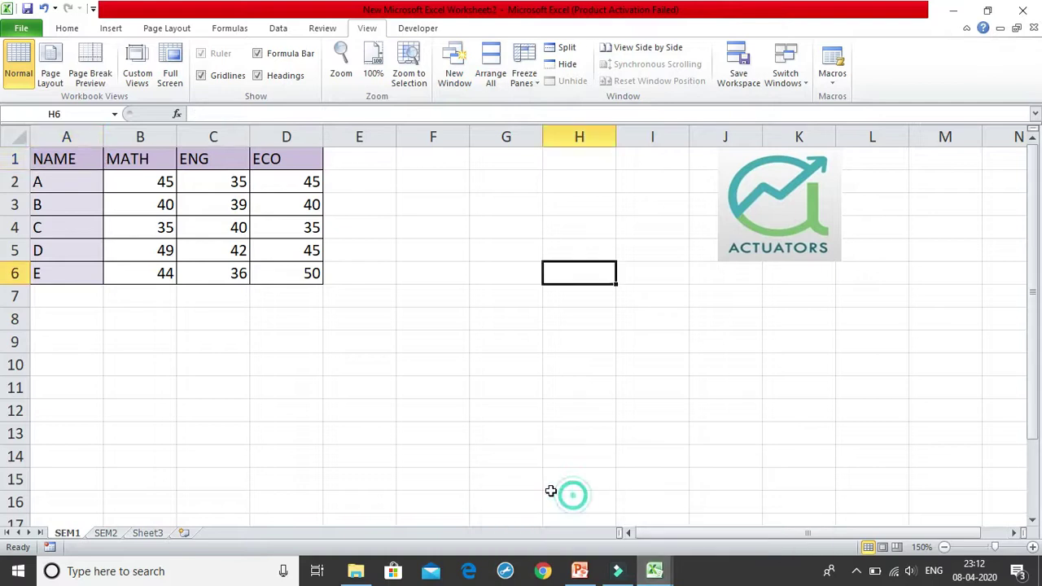
{"action": "left_click", "coordinate": [653, 570]}
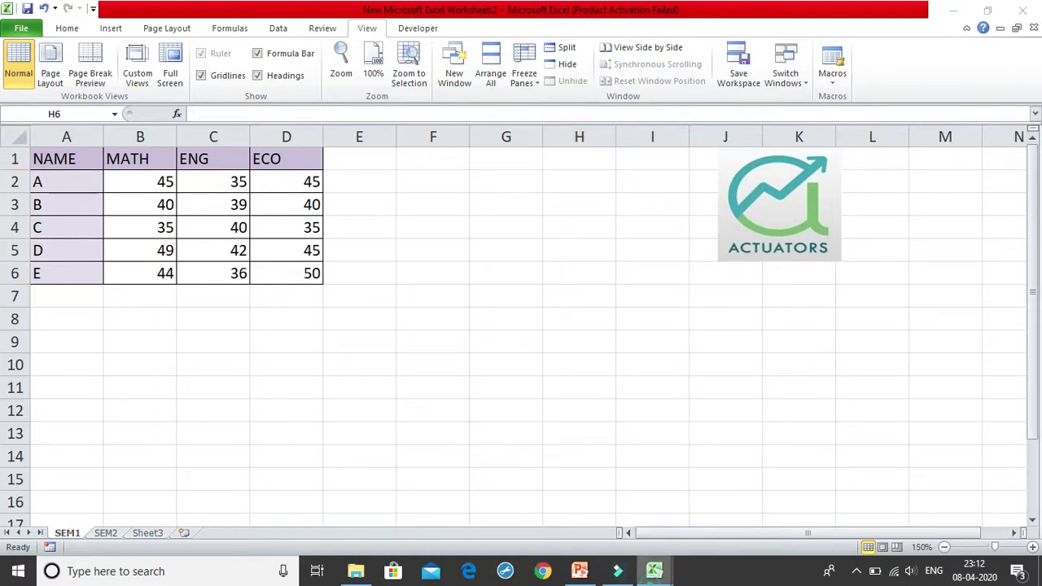
{"action": "left_click", "coordinate": [735, 473]}
Step: Show SEM2 at 150% in the second window, then return to Worksheet:1
{"action": "left_click", "coordinate": [106, 532]}
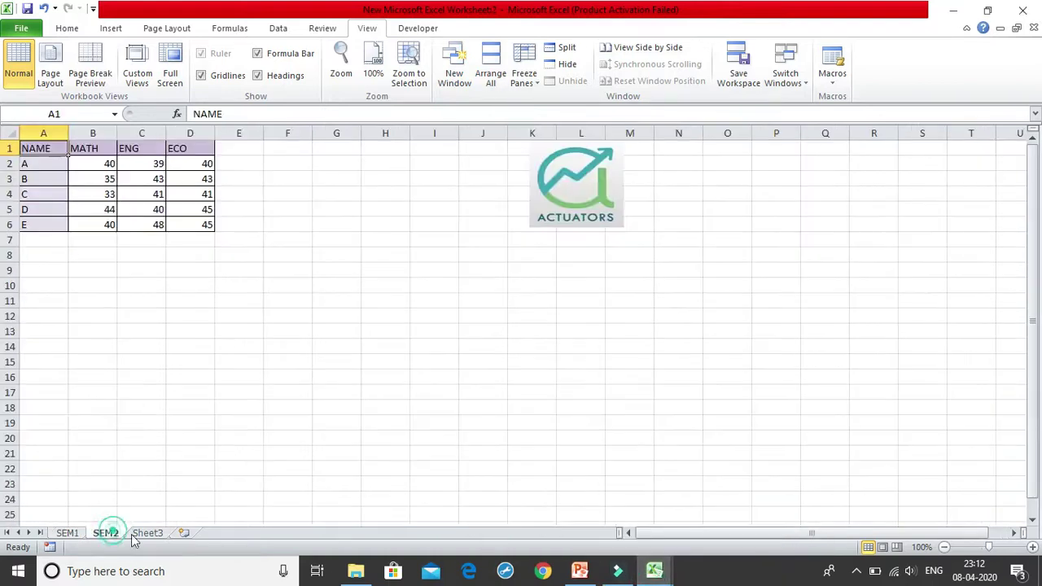
{"action": "left_click", "coordinate": [1032, 547]}
{"action": "left_click", "coordinate": [1032, 547]}
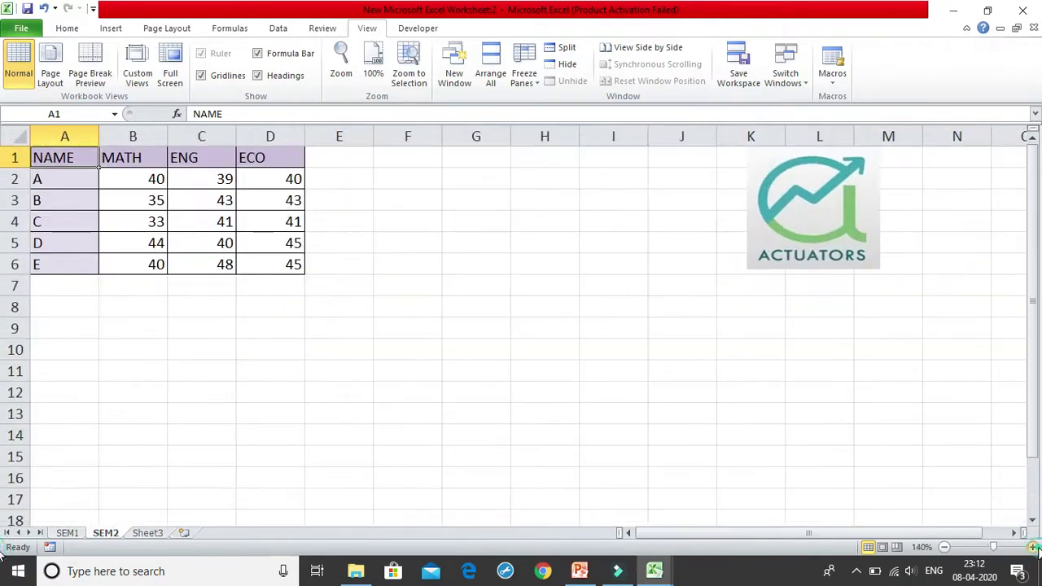
{"action": "left_click", "coordinate": [1032, 546]}
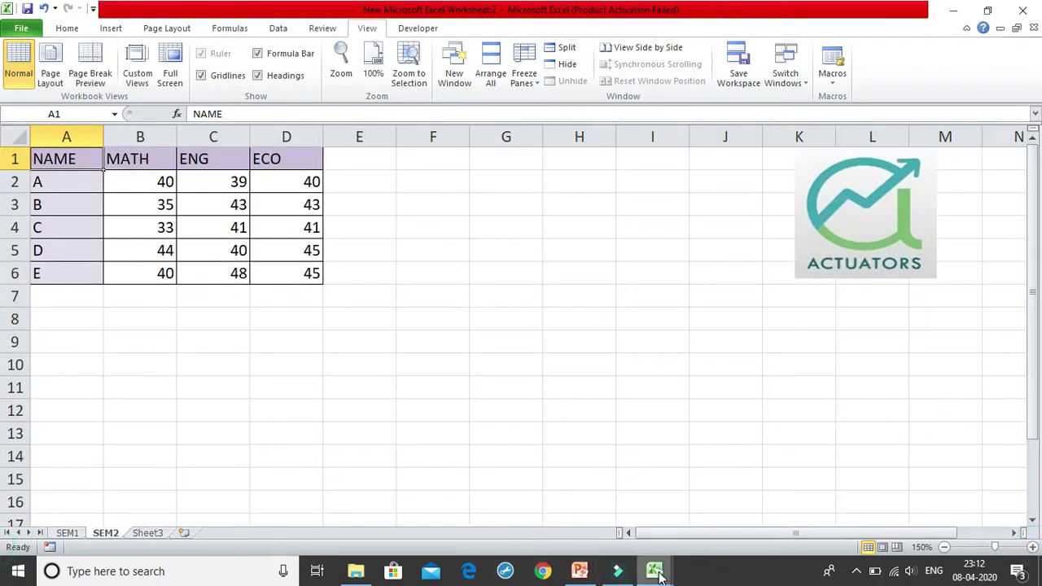
{"action": "mouse_move", "coordinate": [659, 576]}
{"action": "left_click", "coordinate": [614, 476]}
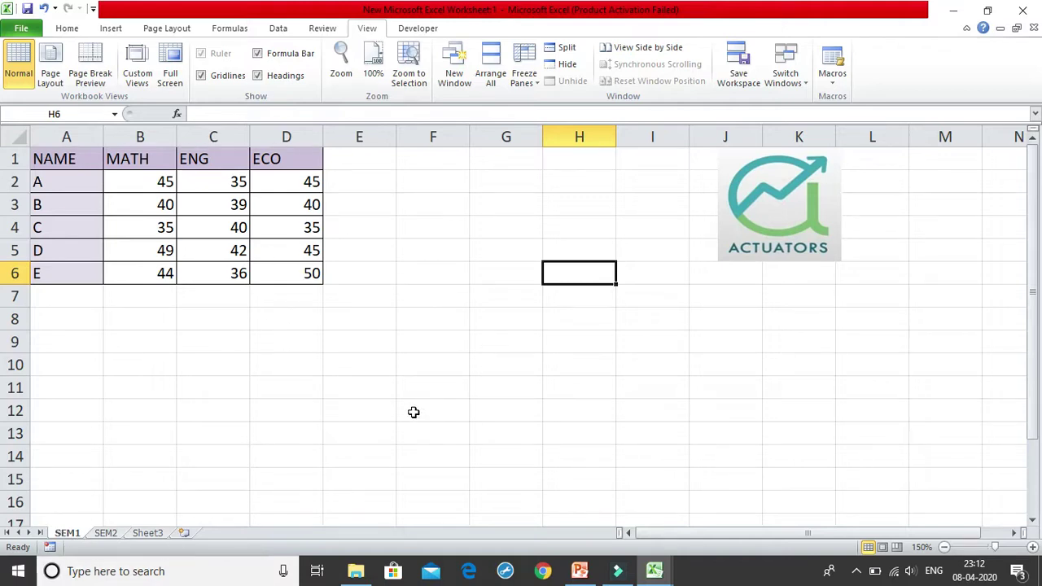
{"action": "left_click", "coordinate": [628, 51]}
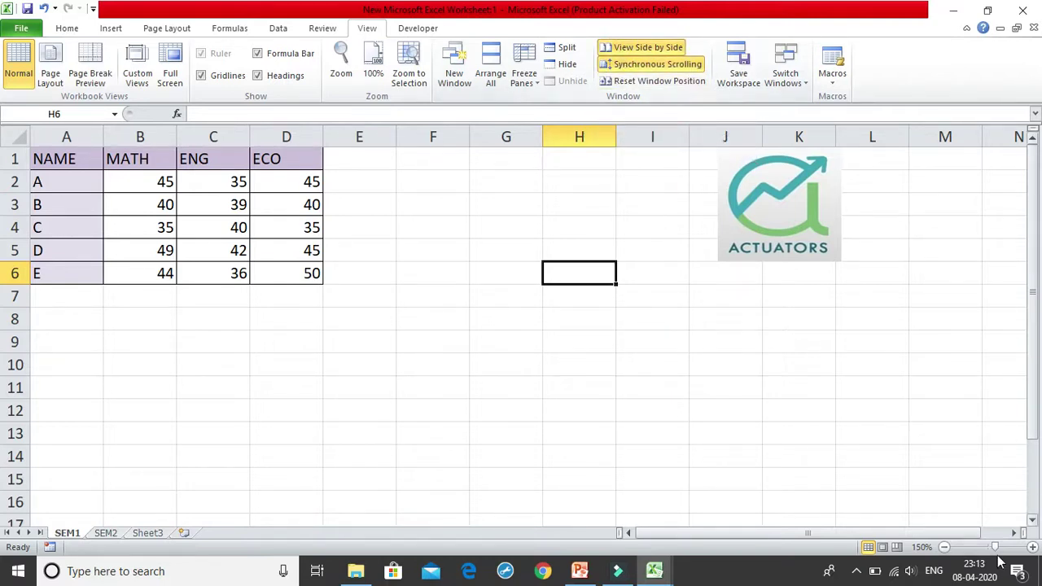
{"action": "left_click", "coordinate": [856, 570]}
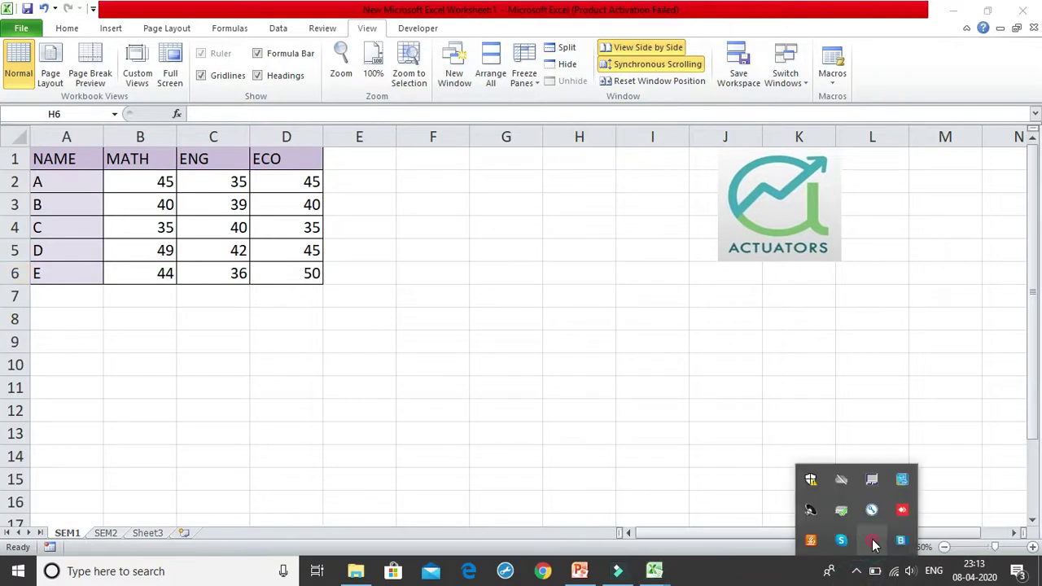
{"action": "left_click", "coordinate": [875, 547]}
{"action": "left_click", "coordinate": [840, 543]}
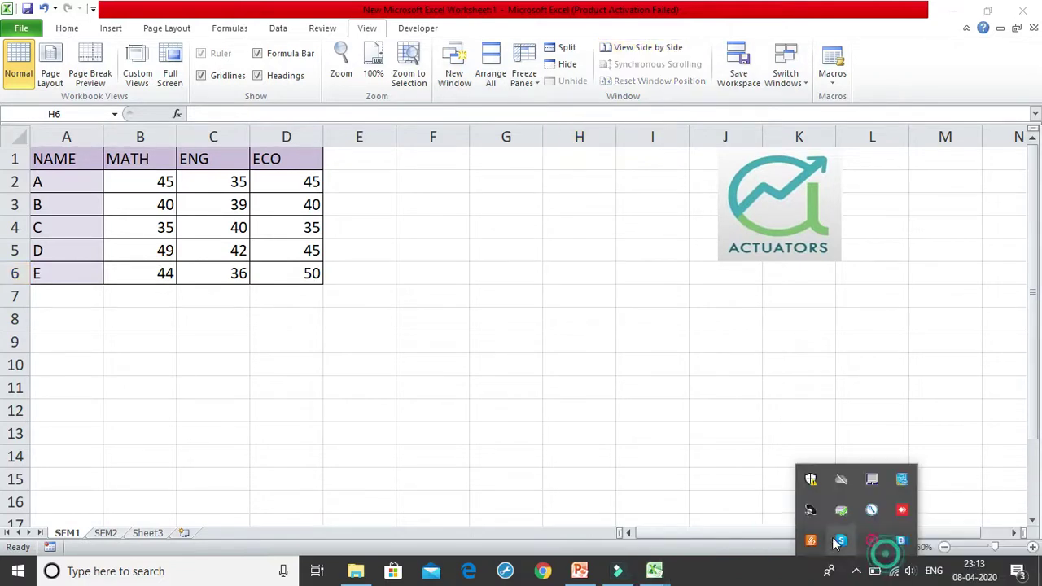
{"action": "left_click", "coordinate": [578, 272]}
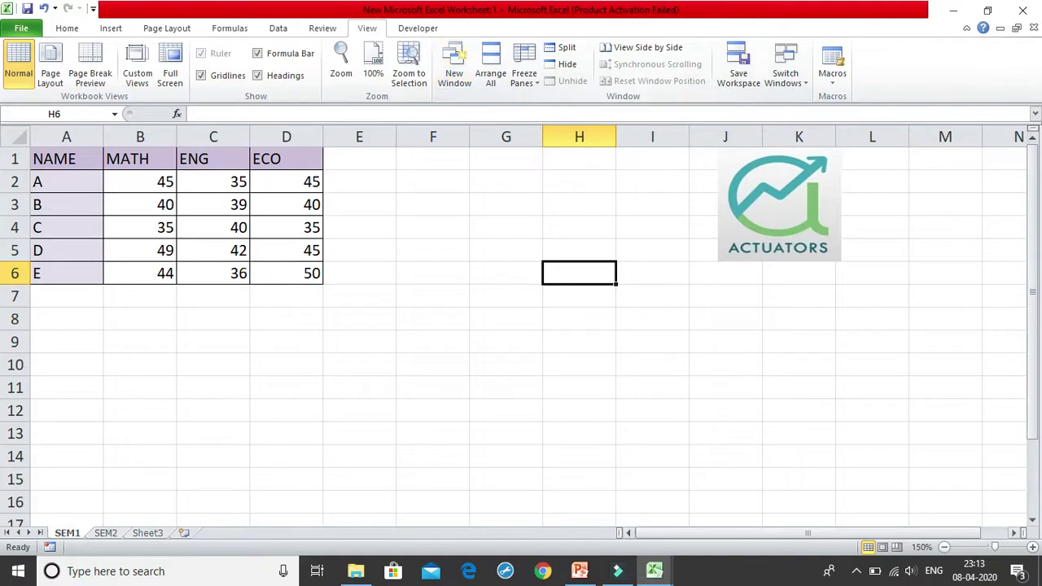
{"action": "mouse_move", "coordinate": [664, 574]}
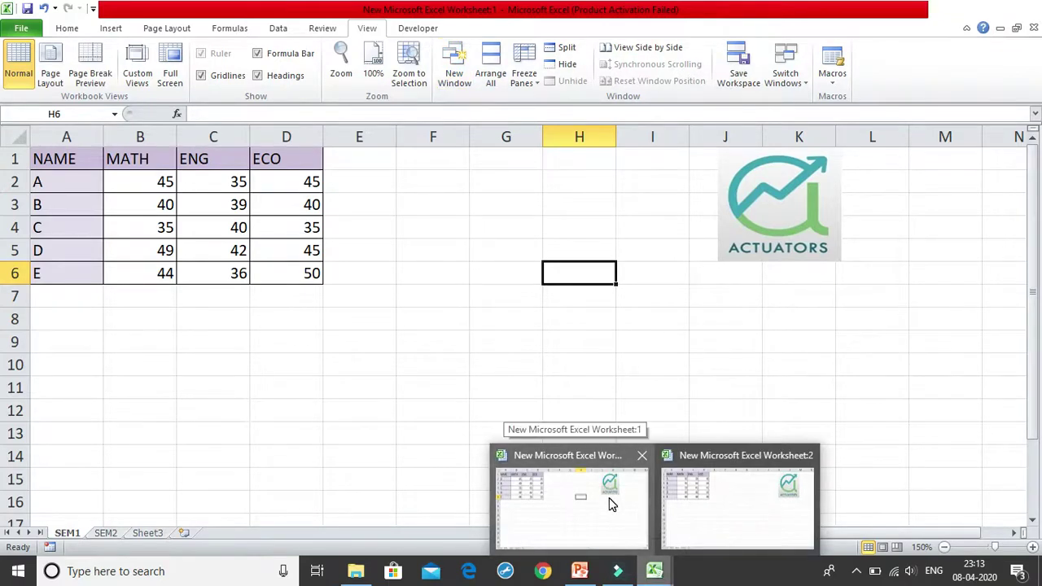
{"action": "mouse_move", "coordinate": [719, 463]}
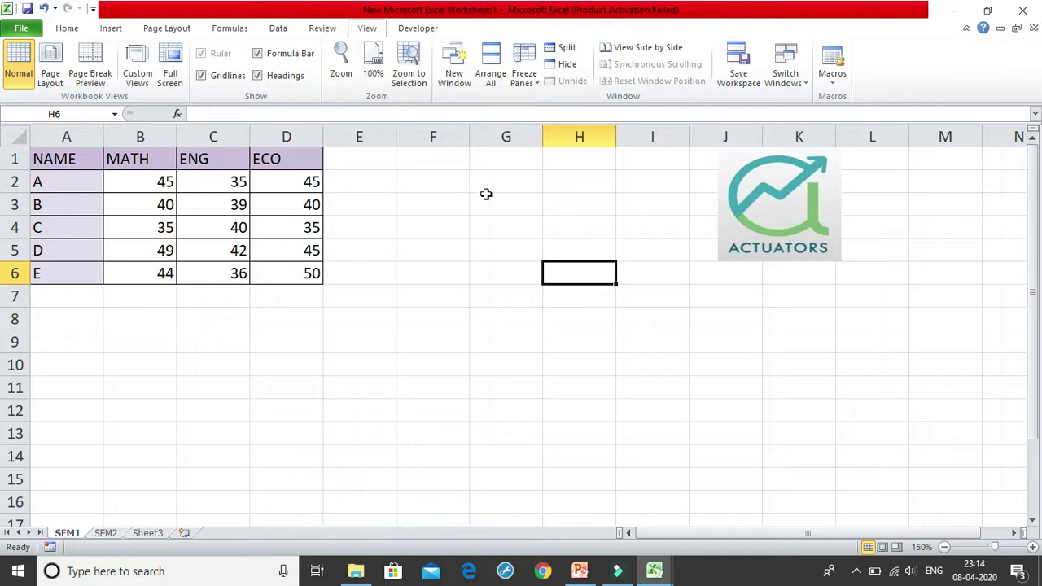
Step: Stack both windows with View Side by Side, SEM1 on top, and activate the lower window
{"action": "left_click", "coordinate": [663, 49]}
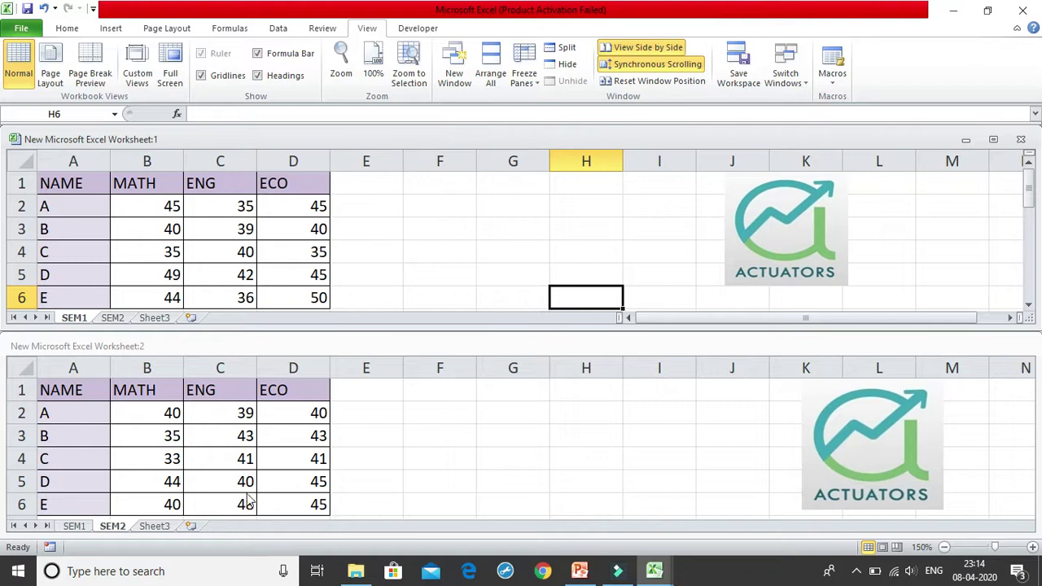
{"action": "left_click", "coordinate": [114, 318]}
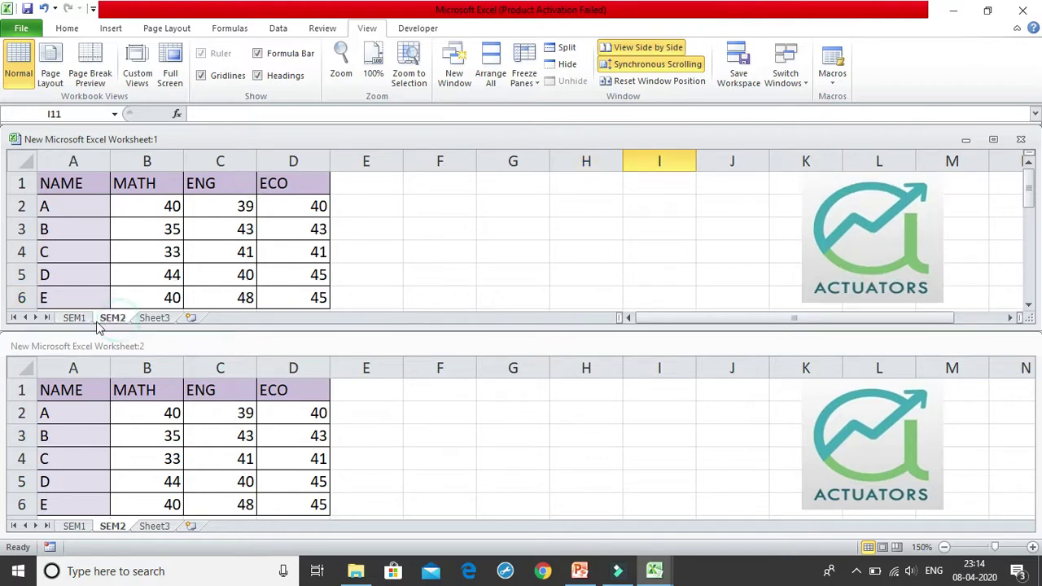
{"action": "left_click", "coordinate": [73, 318]}
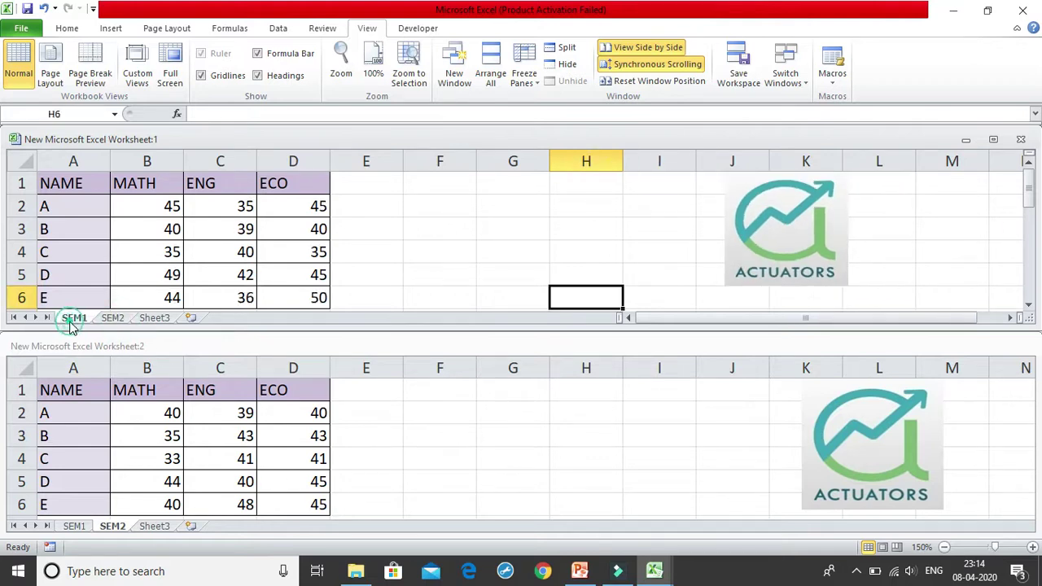
{"action": "left_click", "coordinate": [92, 533]}
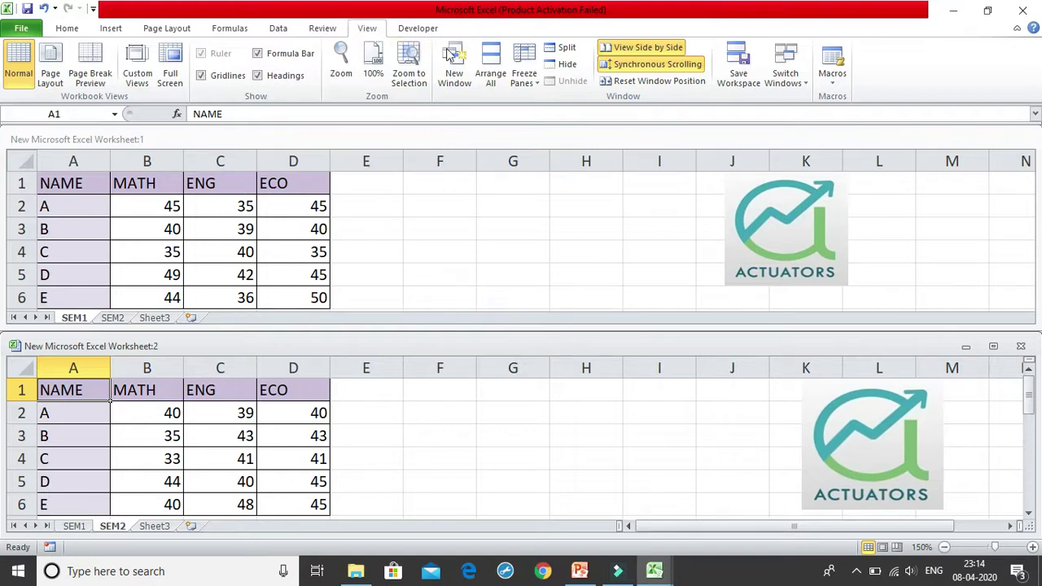
Step: Arrange all windows Vertical, with SEM2 on the left and SEM1 on the right
{"action": "left_click", "coordinate": [498, 76]}
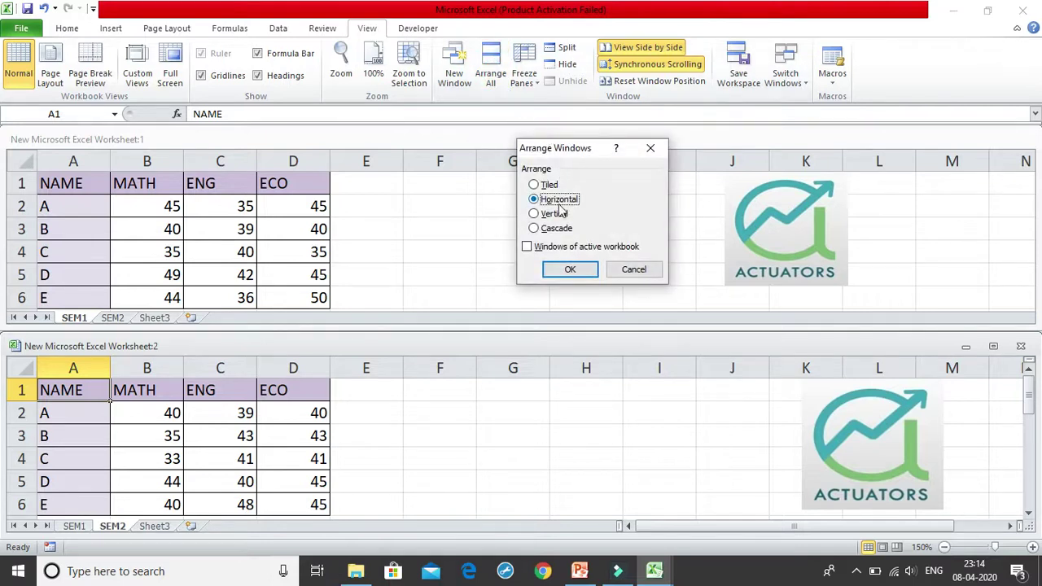
{"action": "left_click_drag", "start_coordinate": [539, 152], "coordinate": [388, 96]}
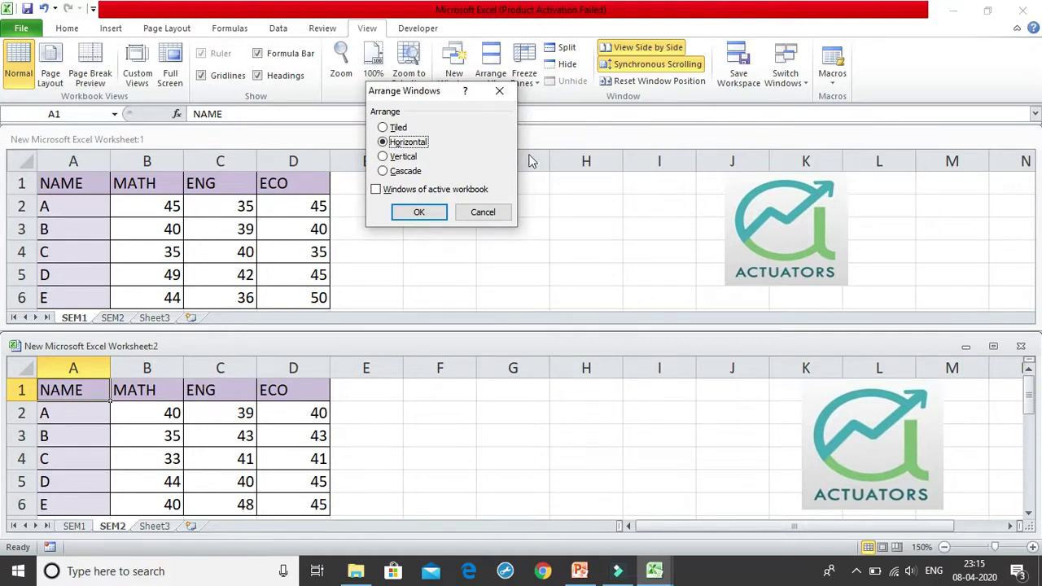
{"action": "left_click", "coordinate": [395, 158]}
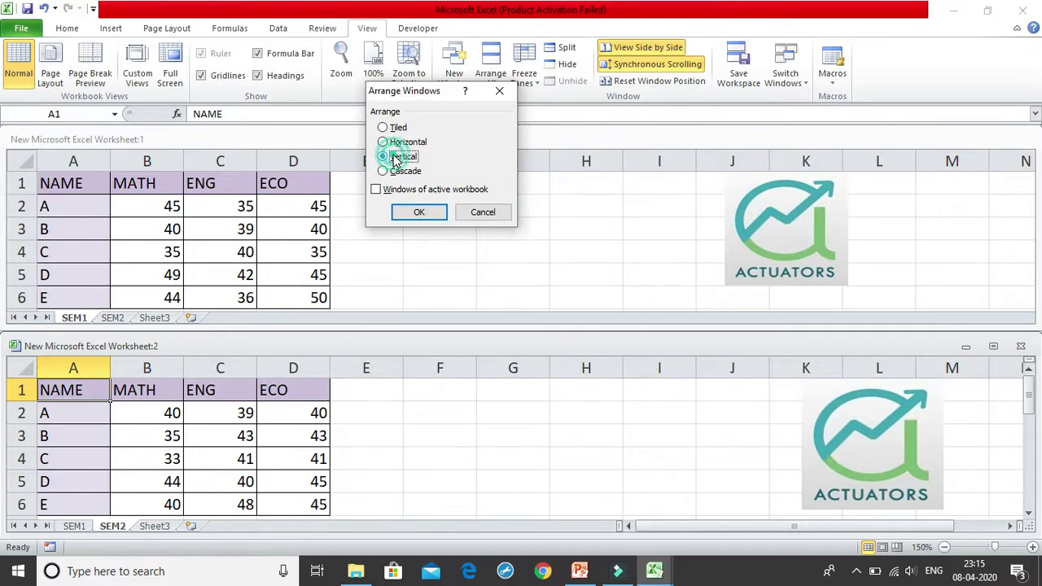
{"action": "left_click", "coordinate": [419, 213]}
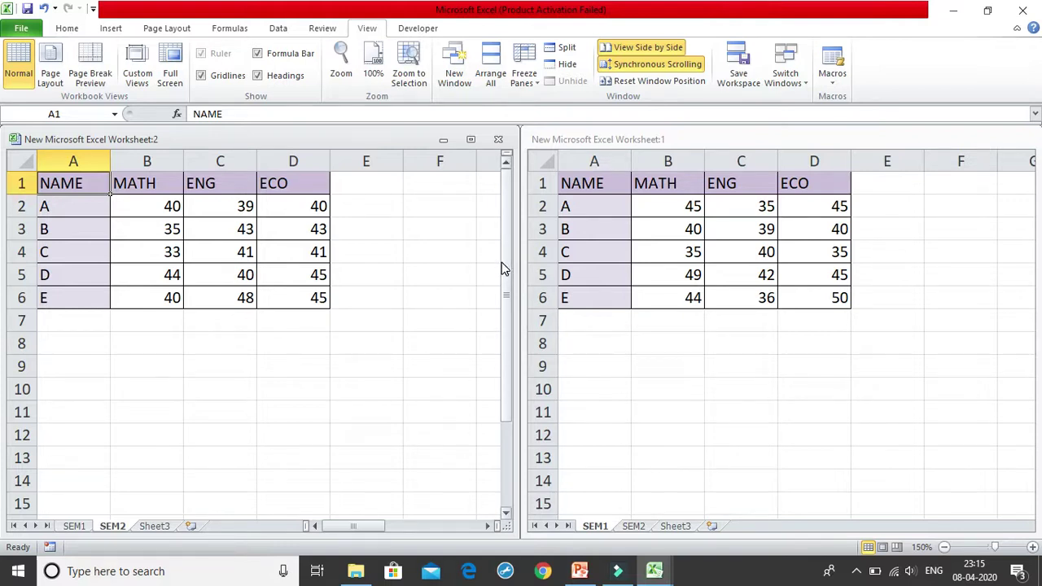
Step: Switch the left window to SEM1 and activate the right window
{"action": "left_click", "coordinate": [78, 527]}
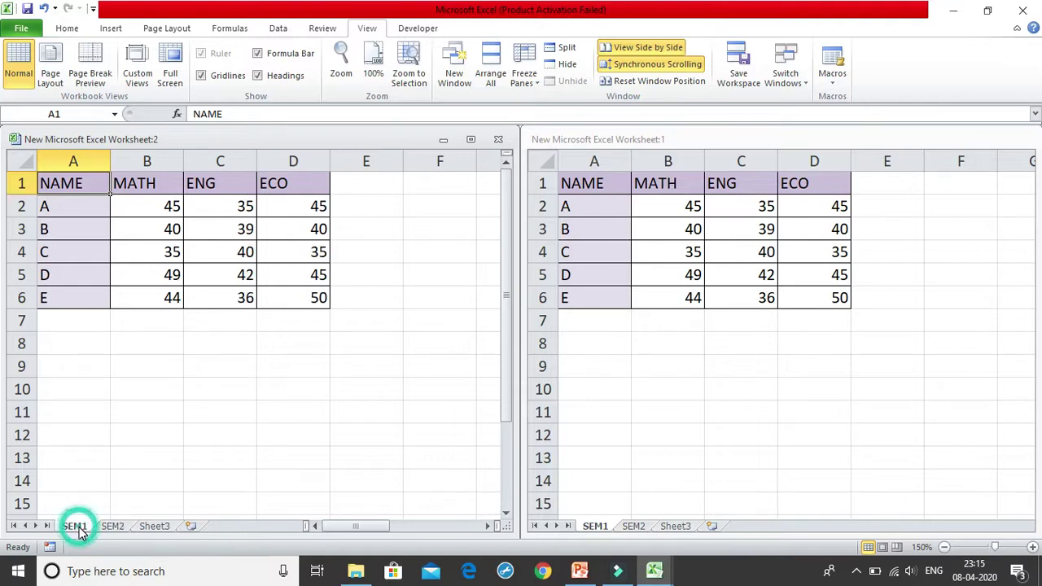
{"action": "left_click", "coordinate": [649, 526]}
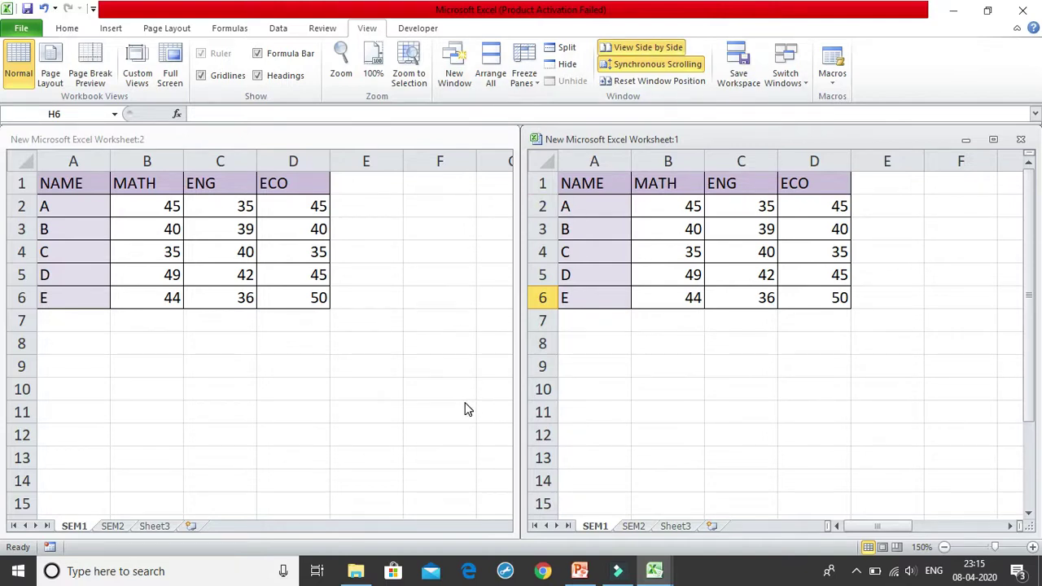
Step: Re-tile the windows vertically and drag the left scrollbar to test synchronous scrolling
{"action": "left_click", "coordinate": [489, 75]}
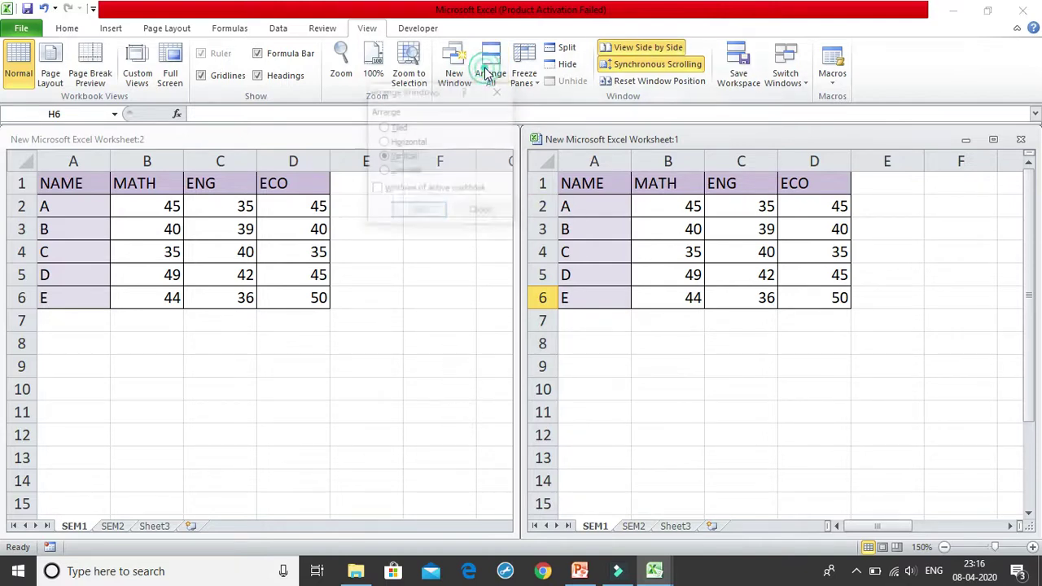
{"action": "left_click", "coordinate": [427, 213]}
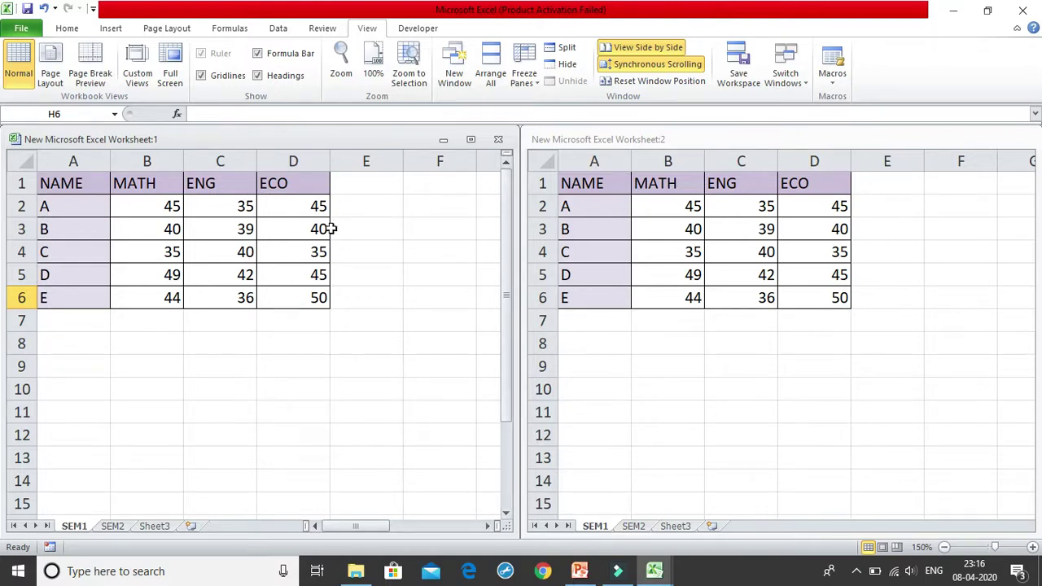
{"action": "left_click_drag", "start_coordinate": [504, 222], "coordinate": [511, 317]}
{"action": "left_click_drag", "start_coordinate": [503, 394], "coordinate": [511, 353]}
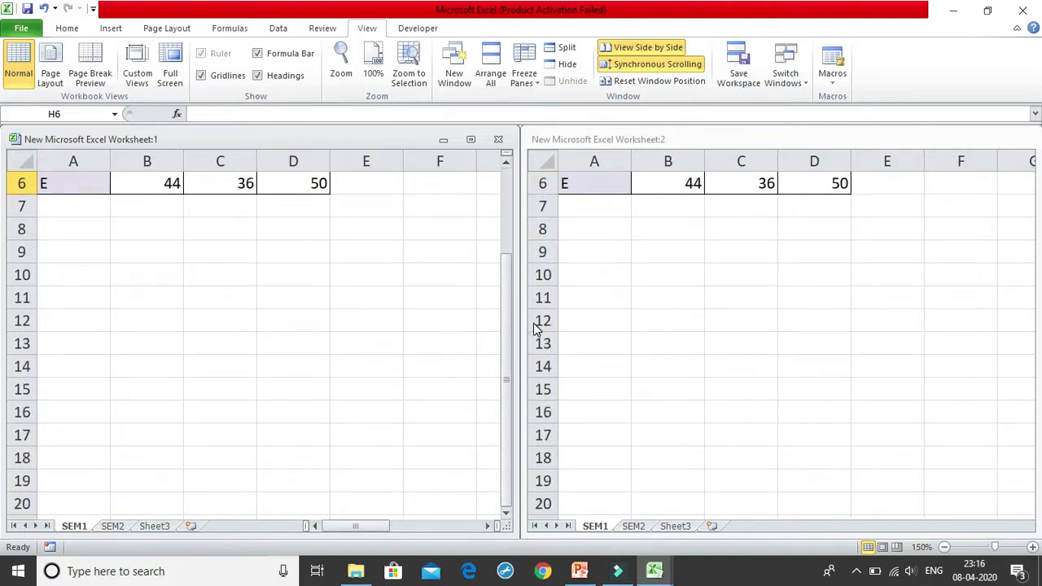
{"action": "left_click_drag", "start_coordinate": [508, 334], "coordinate": [528, 167]}
Step: Step through column F with the arrow keys, then select the marks table A1:D7
{"action": "left_click", "coordinate": [454, 271]}
{"action": "key", "text": "Down"}
{"action": "key", "text": "Down"}
{"action": "key", "text": "Down"}
{"action": "key", "text": "Down"}
{"action": "key", "text": "Down"}
{"action": "key", "text": "Down"}
{"action": "key", "text": "Down"}
{"action": "key", "text": "Down"}
{"action": "key", "text": "Down"}
{"action": "key", "text": "Down"}
{"action": "key", "text": "Down"}
{"action": "key", "text": "Down"}
{"action": "key", "text": "Down"}
{"action": "key", "text": "Down"}
{"action": "key", "text": "Down"}
{"action": "key", "text": "Down"}
{"action": "key", "text": "Down"}
{"action": "key", "text": "Down"}
{"action": "key", "text": "Down"}
{"action": "key", "text": "Down"}
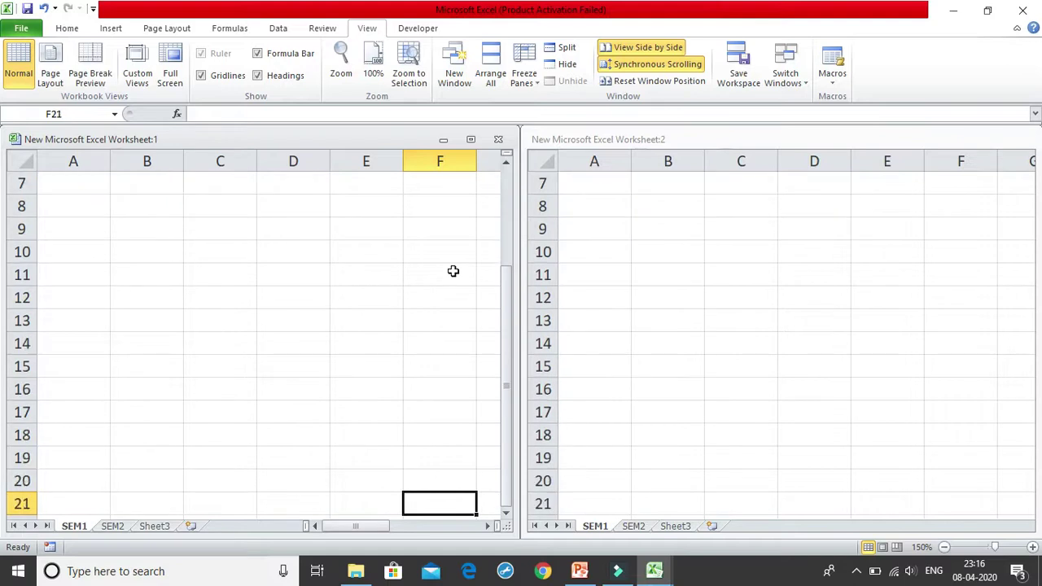
{"action": "key", "text": "Up"}
{"action": "key", "text": "Up"}
{"action": "key", "text": "Up"}
{"action": "key", "text": "Up"}
{"action": "key", "text": "Up"}
{"action": "key", "text": "Up"}
{"action": "key", "text": "Up"}
{"action": "key", "text": "Up"}
{"action": "key", "text": "Up"}
{"action": "key", "text": "Up"}
{"action": "key", "text": "Up"}
{"action": "key", "text": "Up"}
{"action": "key", "text": "Up"}
{"action": "key", "text": "Up"}
{"action": "key", "text": "Up"}
{"action": "key", "text": "Up"}
{"action": "key", "text": "Up"}
{"action": "key", "text": "Up"}
{"action": "key", "text": "Up"}
{"action": "key", "text": "Up"}
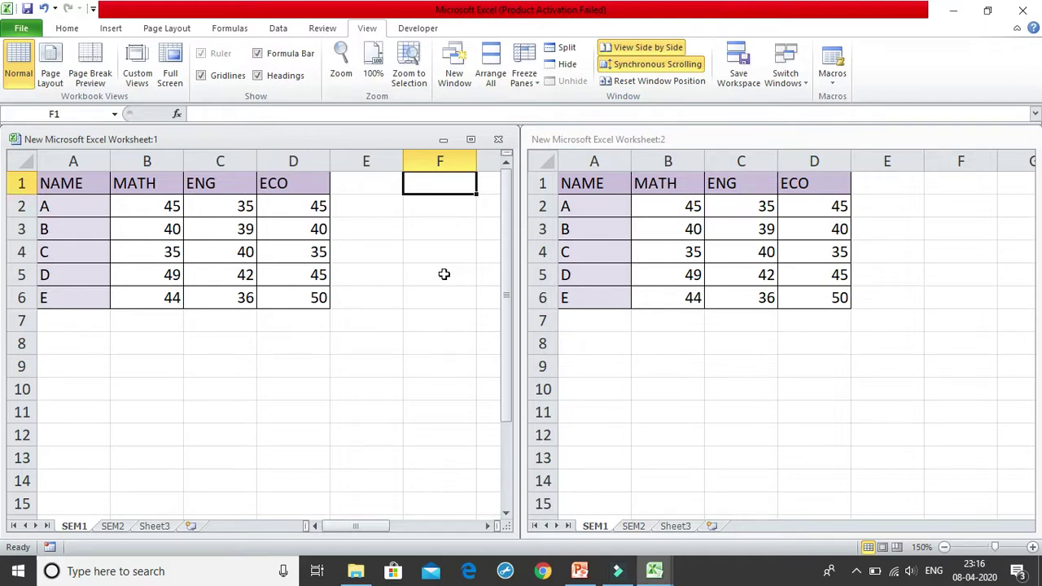
{"action": "left_click_drag", "start_coordinate": [85, 179], "coordinate": [273, 326]}
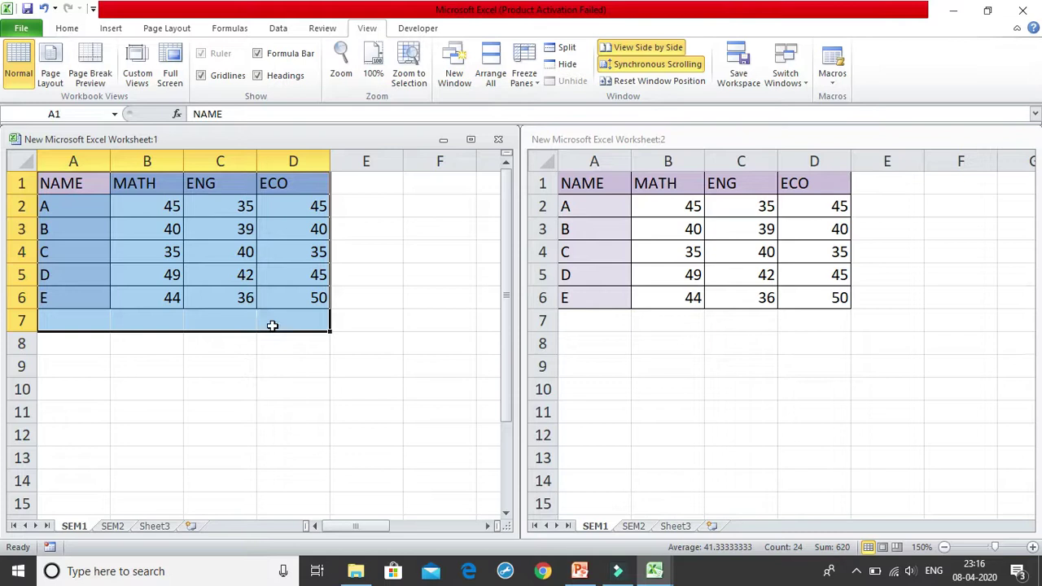
{"action": "left_click", "coordinate": [273, 326]}
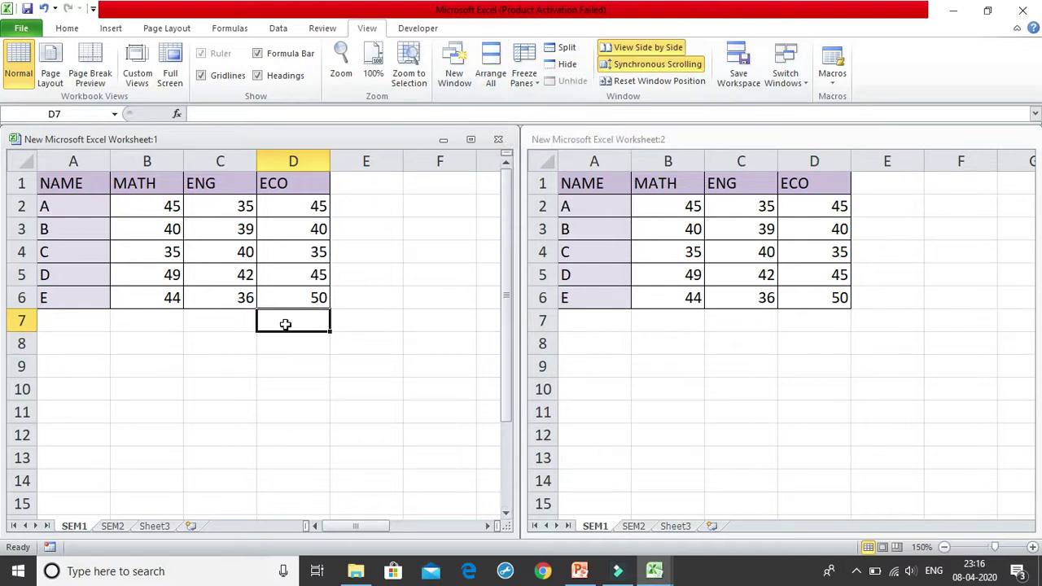
{"action": "left_click_drag", "start_coordinate": [507, 358], "coordinate": [500, 440]}
{"action": "left_click_drag", "start_coordinate": [511, 201], "coordinate": [506, 410]}
{"action": "left_click_drag", "start_coordinate": [502, 464], "coordinate": [503, 454]}
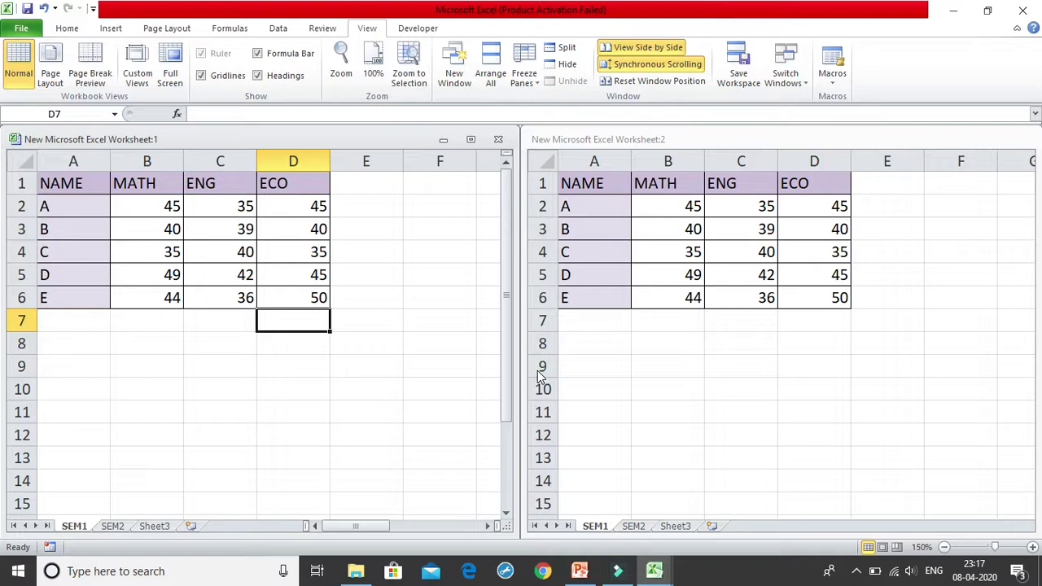
Step: Toggle Synchronous Scrolling off, on, then off again, checking each state with a scrollbar drag
{"action": "left_click", "coordinate": [661, 65]}
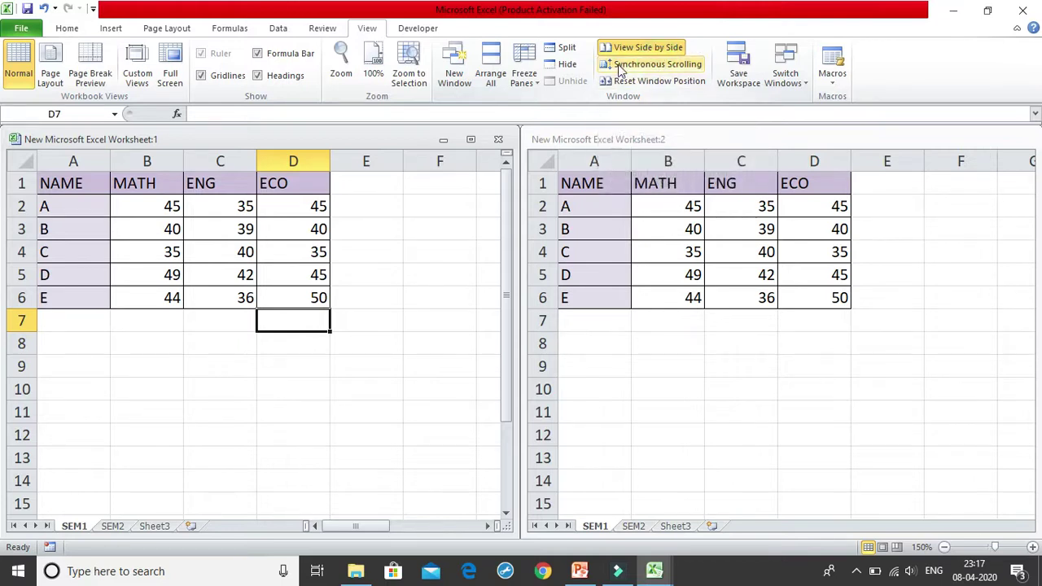
{"action": "left_click_drag", "start_coordinate": [507, 210], "coordinate": [510, 180]}
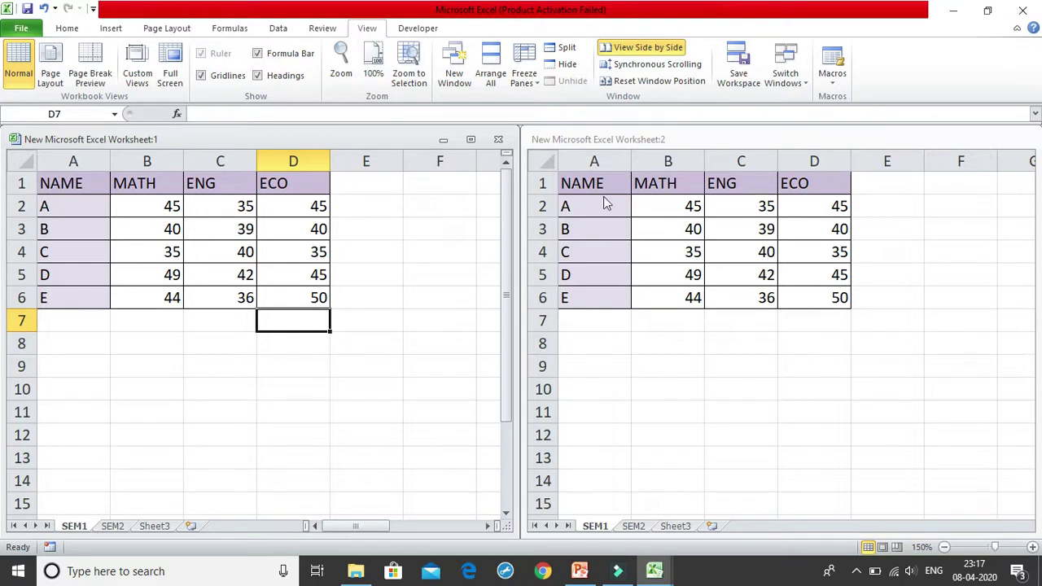
{"action": "left_click", "coordinate": [651, 65]}
{"action": "left_click_drag", "start_coordinate": [506, 234], "coordinate": [511, 163]}
{"action": "left_click", "coordinate": [667, 70]}
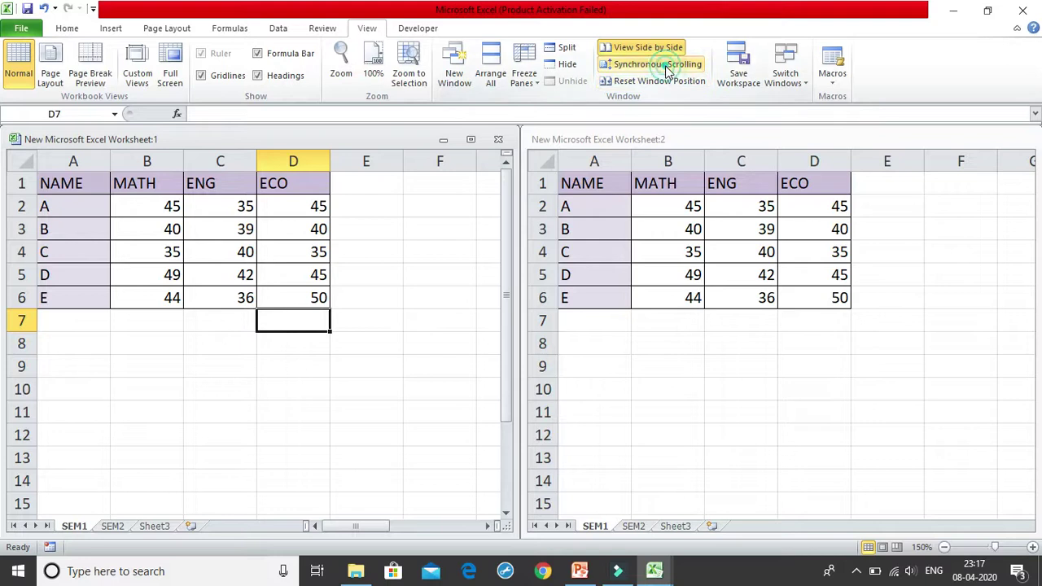
{"action": "left_click_drag", "start_coordinate": [505, 223], "coordinate": [509, 178]}
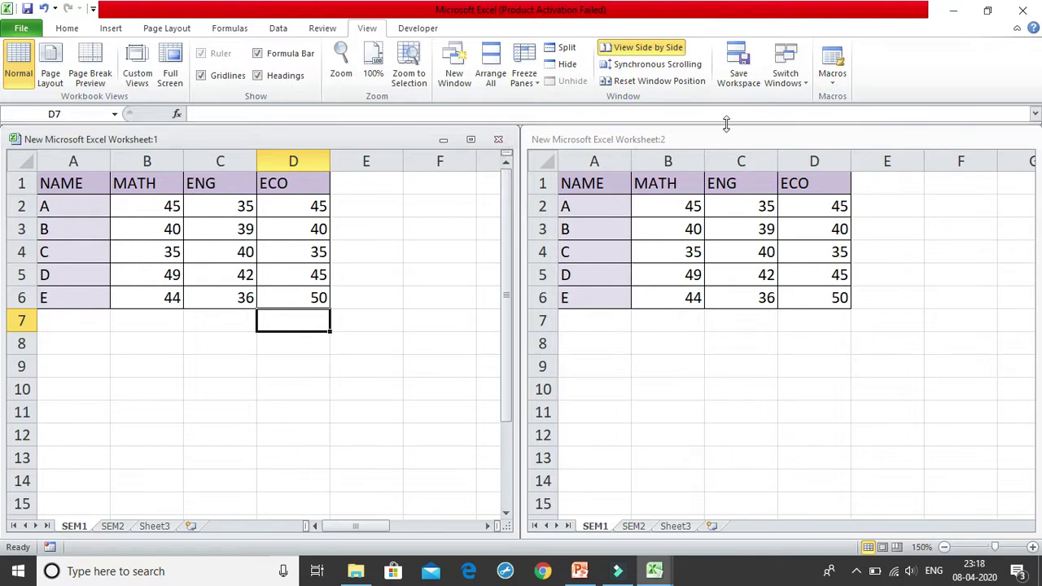
Step: Turn off View Side by Side and enter HELLO in cell F2
{"action": "left_click", "coordinate": [632, 48]}
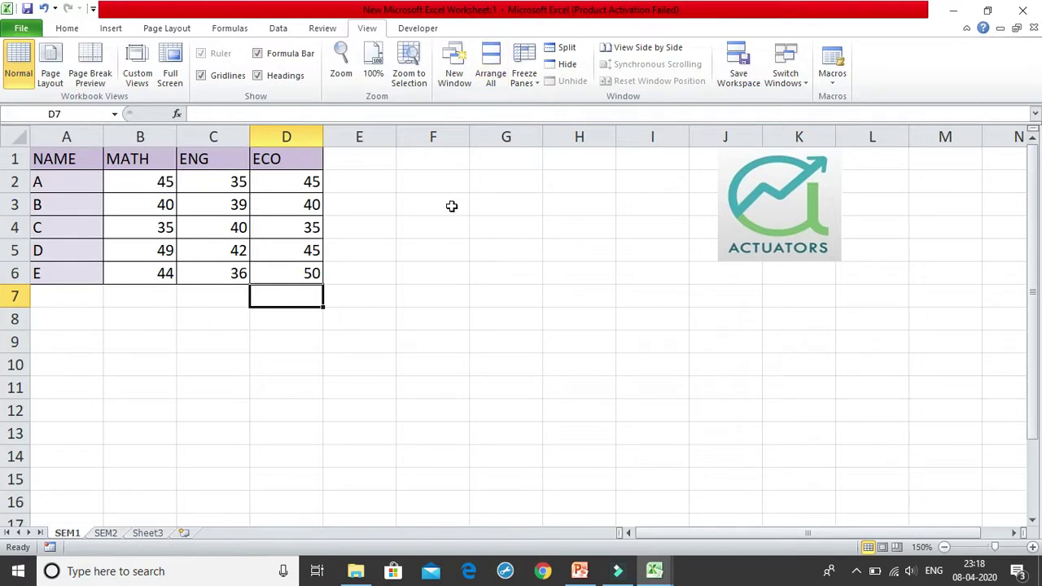
{"action": "left_click", "coordinate": [429, 185]}
{"action": "type", "text": "HELLO"}
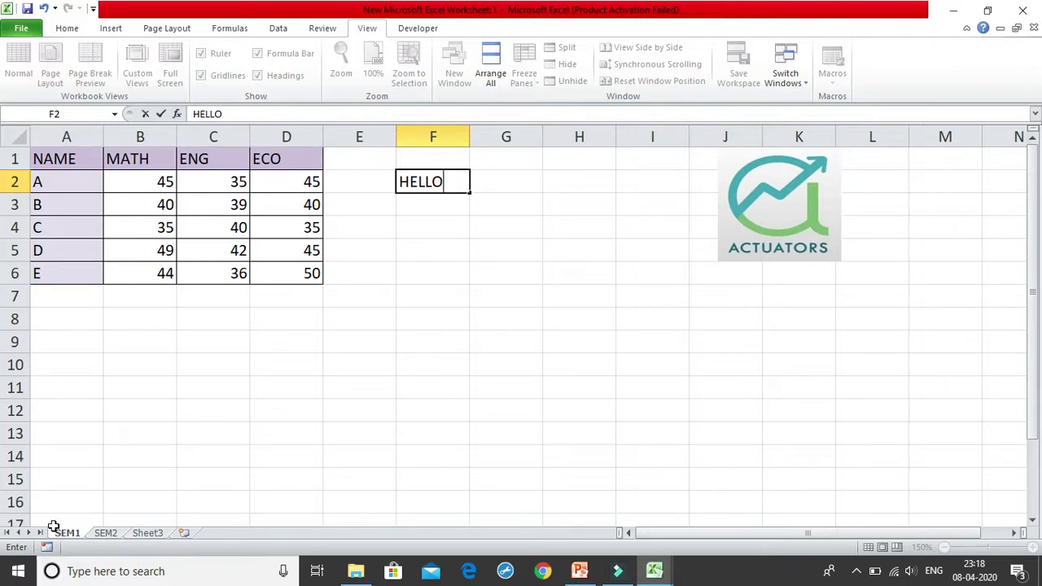
{"action": "left_click", "coordinate": [480, 244]}
{"action": "left_click", "coordinate": [447, 196]}
{"action": "left_click", "coordinate": [448, 190]}
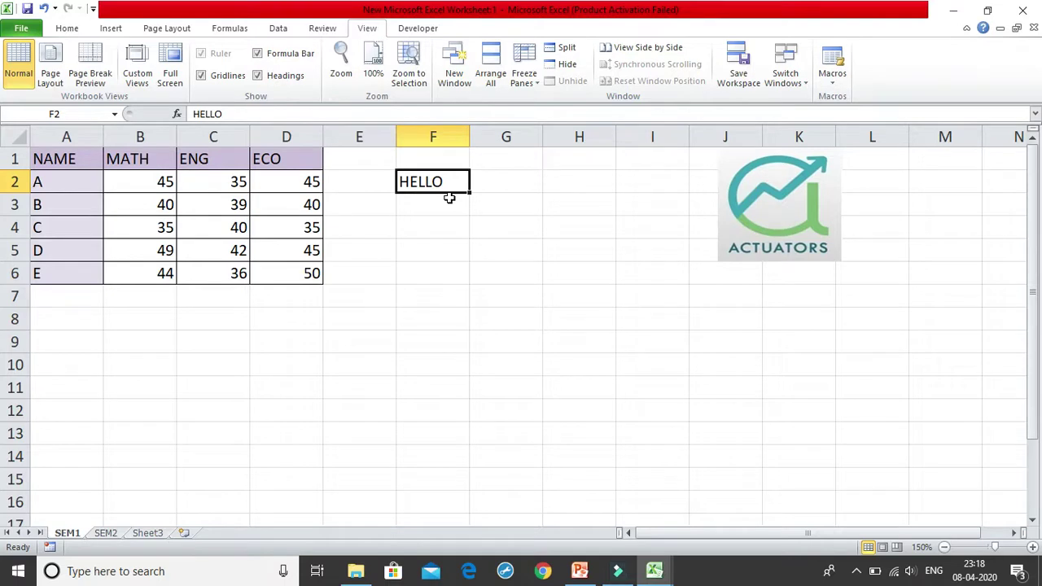
{"action": "mouse_move", "coordinate": [654, 570]}
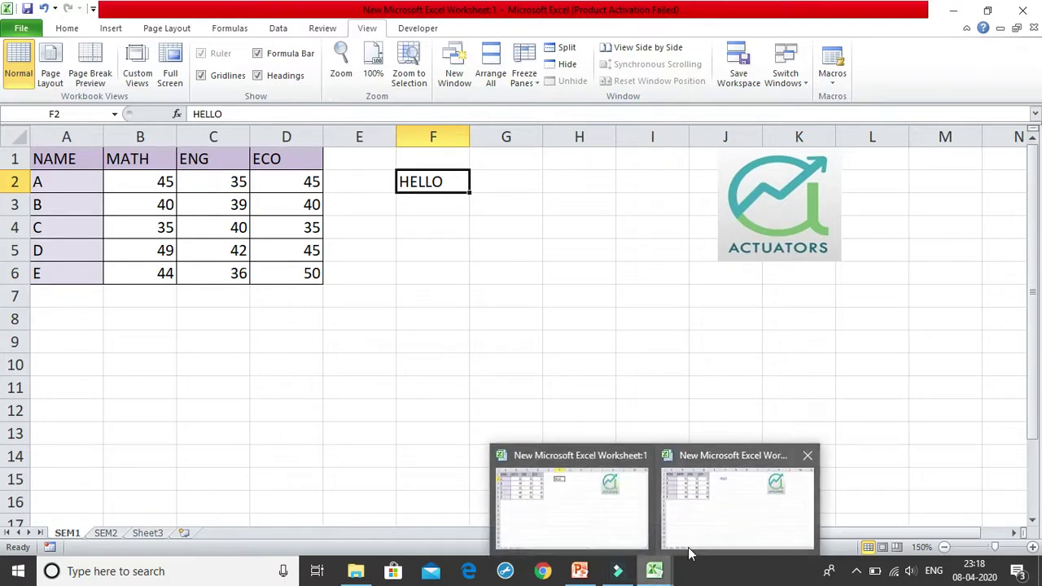
{"action": "left_click", "coordinate": [706, 526]}
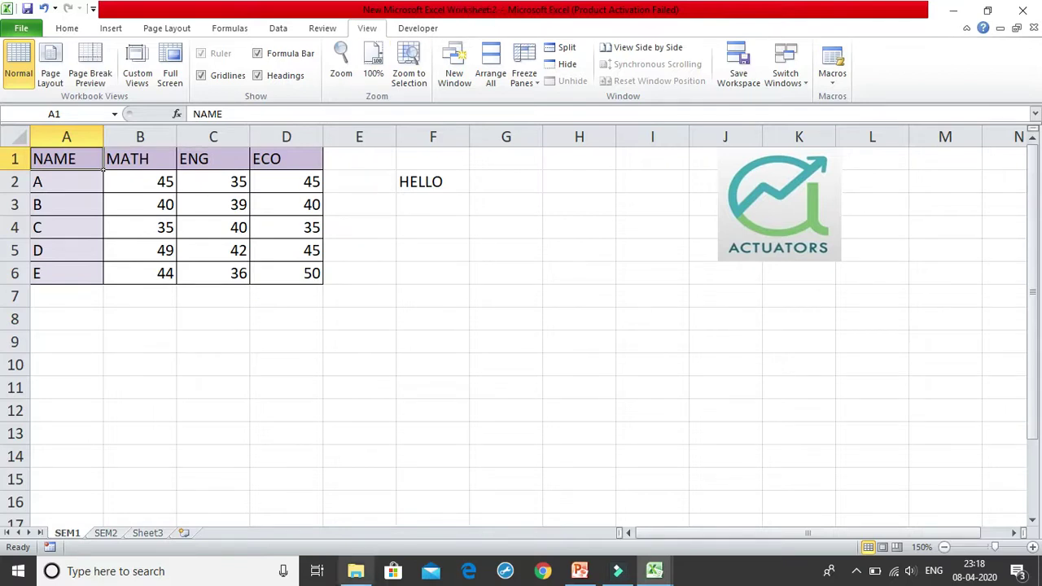
{"action": "left_click", "coordinate": [415, 182]}
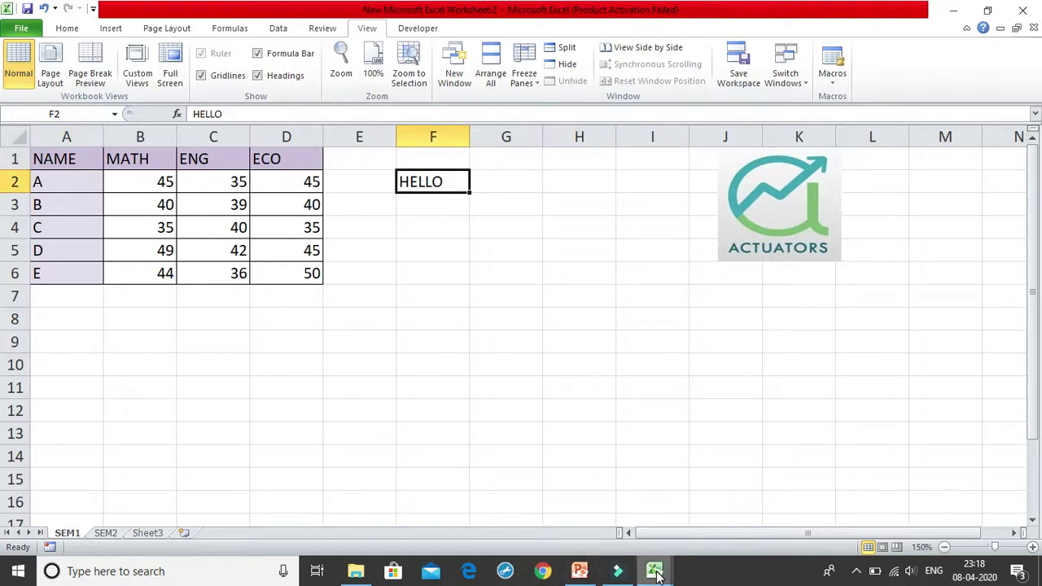
{"action": "mouse_move", "coordinate": [656, 572]}
{"action": "left_click", "coordinate": [576, 498]}
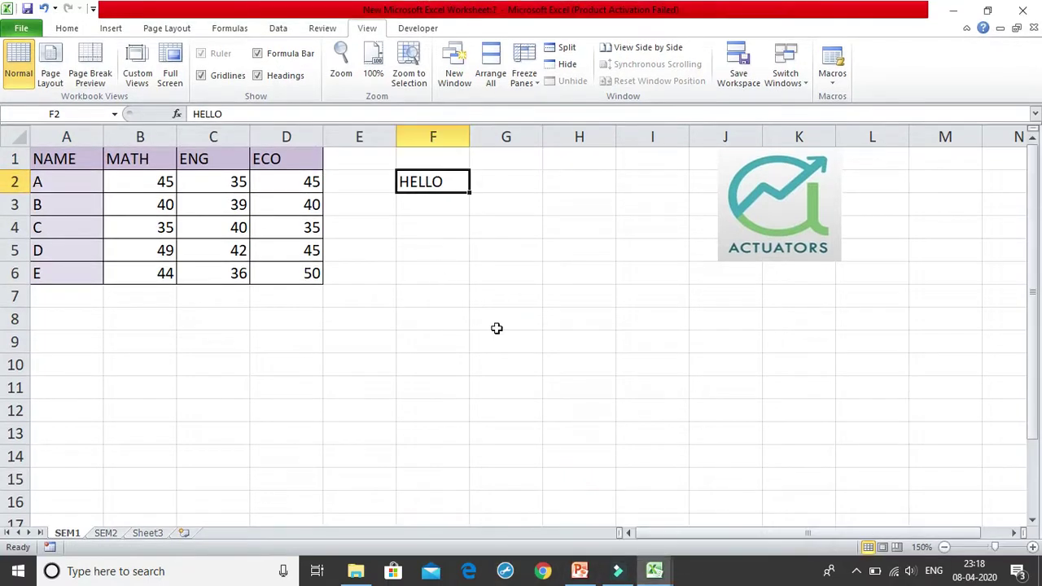
{"action": "left_click", "coordinate": [721, 544]}
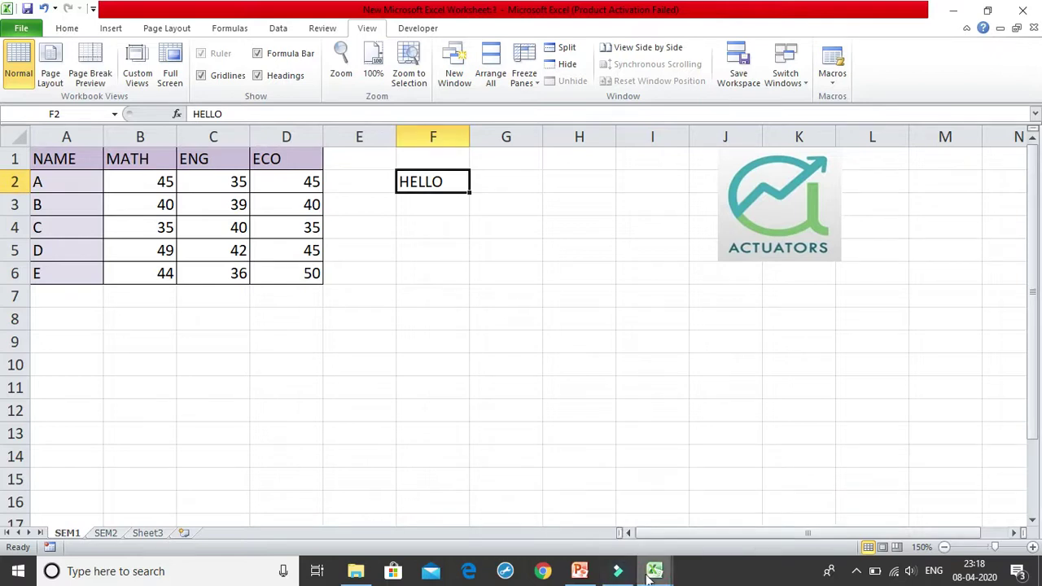
{"action": "left_click", "coordinate": [554, 472]}
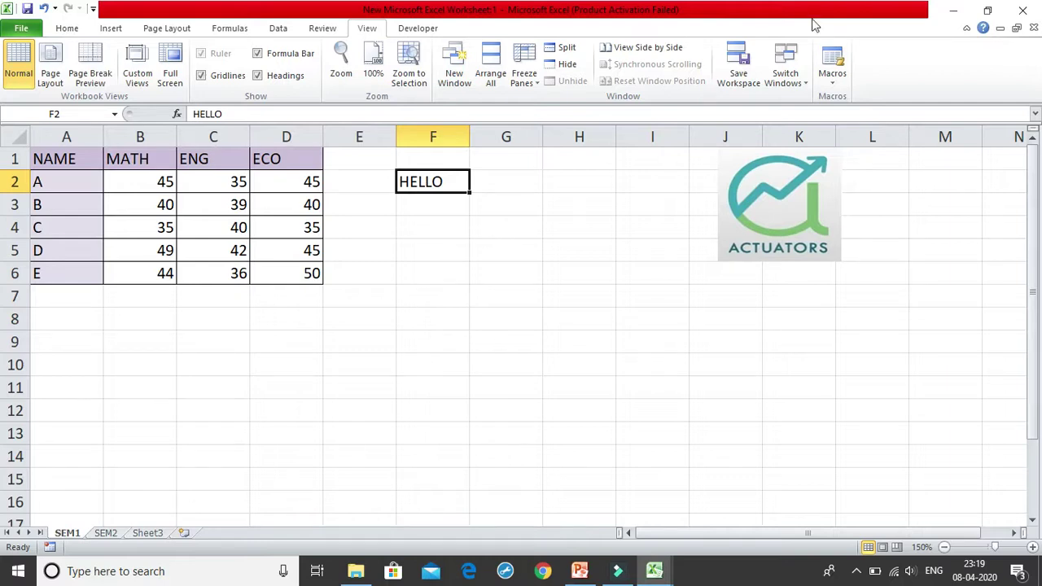
Step: Close the extra Worksheet:1 window, leaving one window showing SEM1 with HELLO in F2
{"action": "left_click", "coordinate": [1022, 8]}
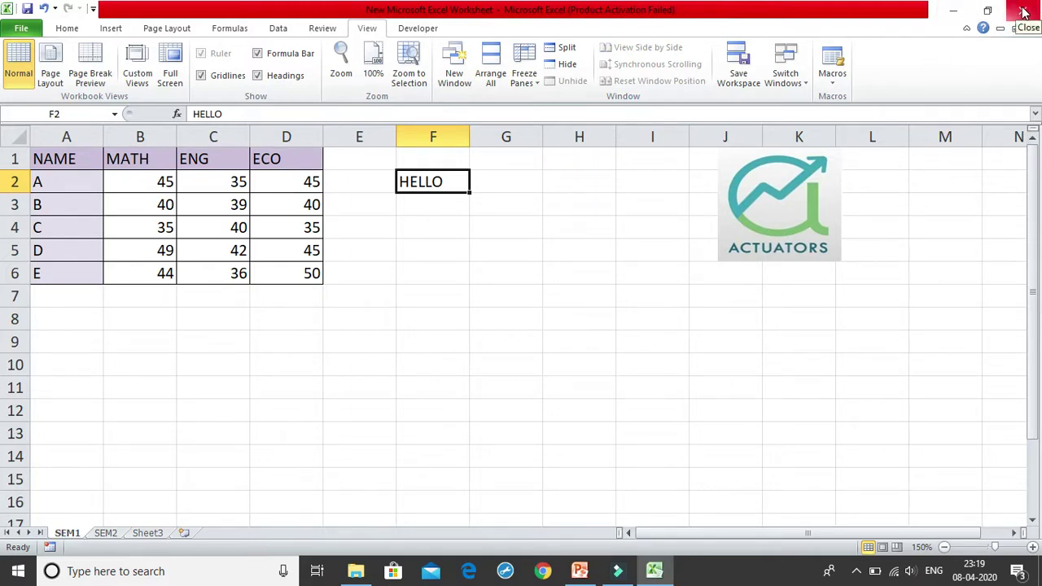
{"action": "mouse_move", "coordinate": [642, 576]}
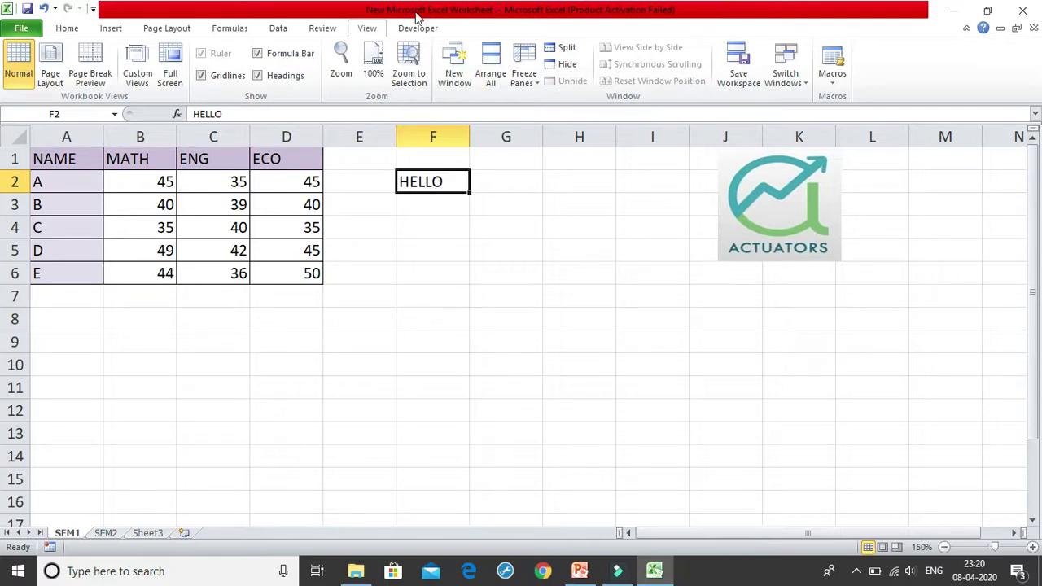
{"action": "left_click", "coordinate": [474, 267]}
{"action": "double_click", "coordinate": [5, 8]}
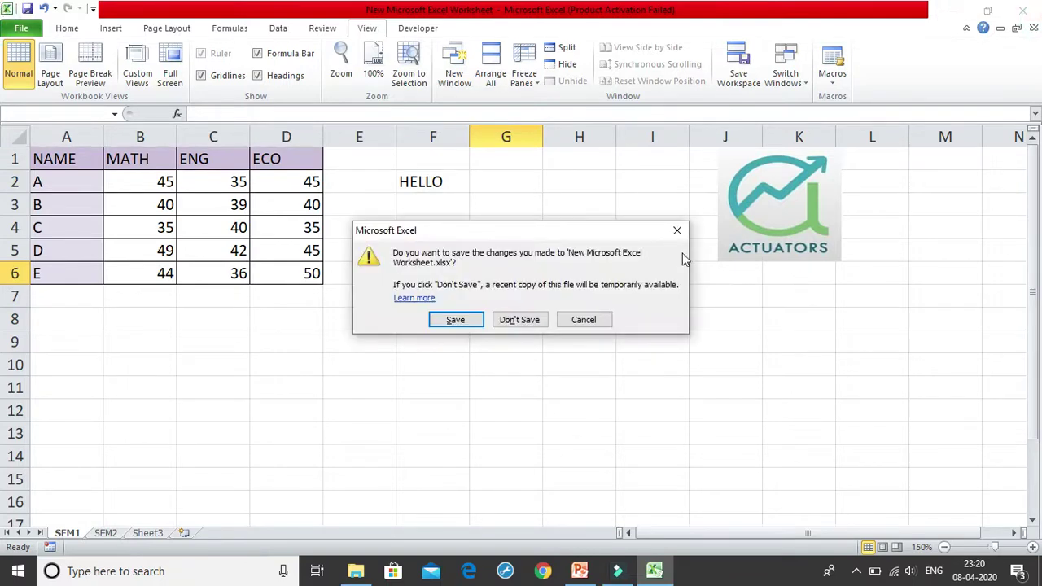
{"action": "left_click_drag", "start_coordinate": [542, 236], "coordinate": [535, 126]}
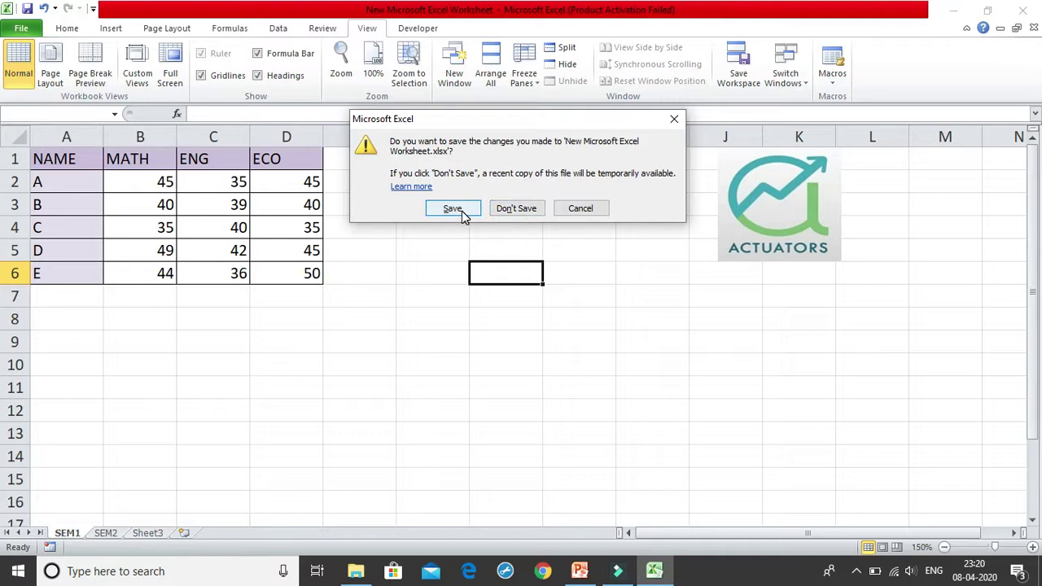
{"action": "left_click_drag", "start_coordinate": [472, 117], "coordinate": [498, 226]}
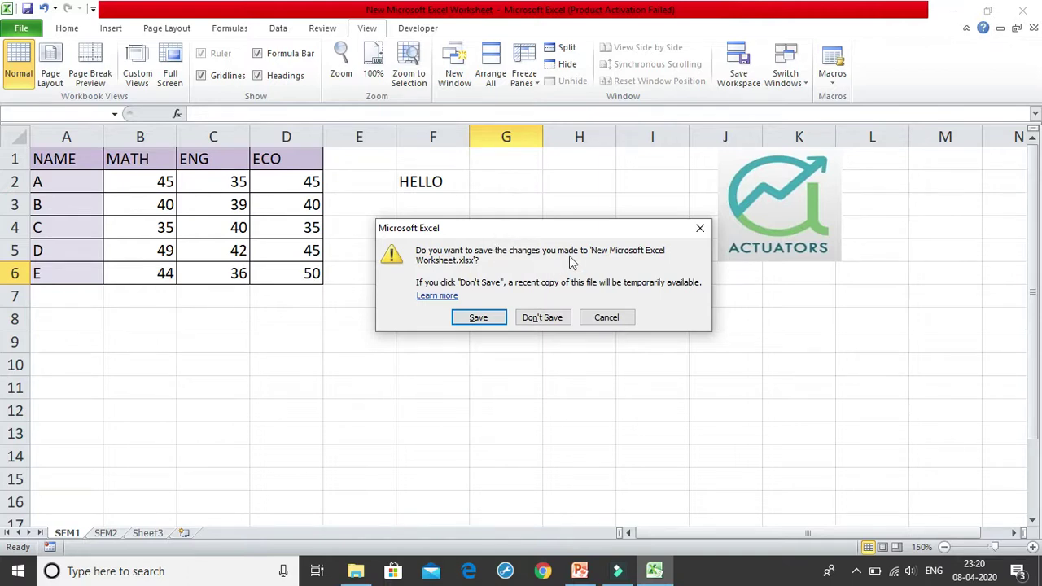
{"action": "left_click", "coordinate": [699, 228]}
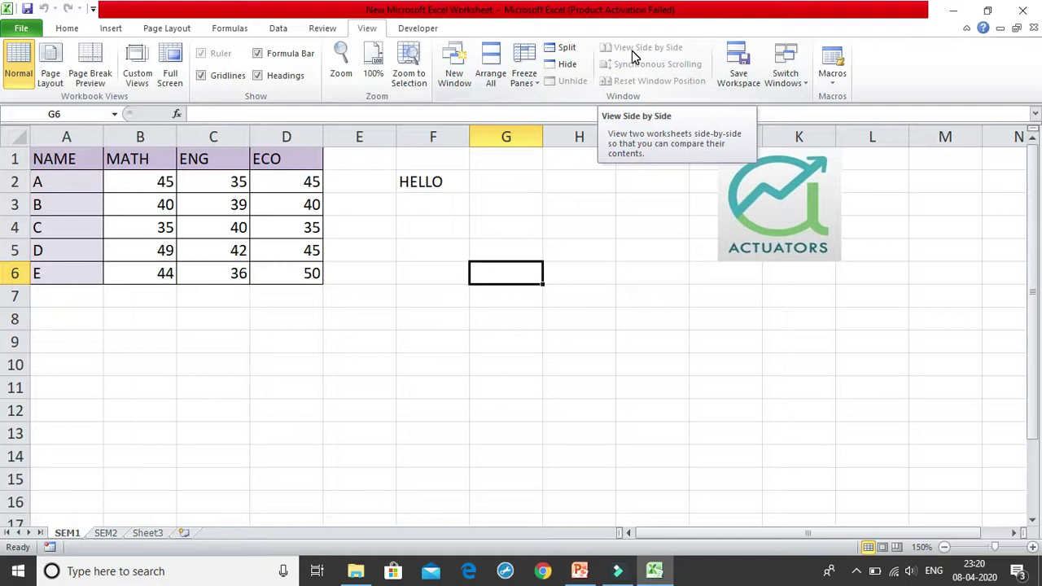
Step: Dismiss Arrange All unchanged, select F2 (HELLO), then play the Compare Sheets slide in PowerPoint
{"action": "left_click", "coordinate": [494, 79]}
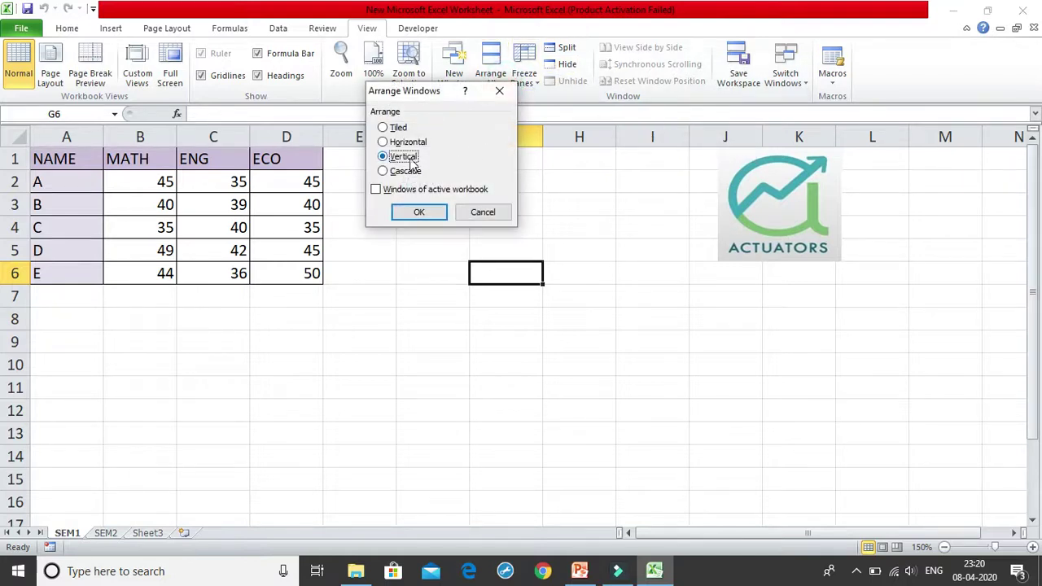
{"action": "left_click", "coordinate": [498, 91]}
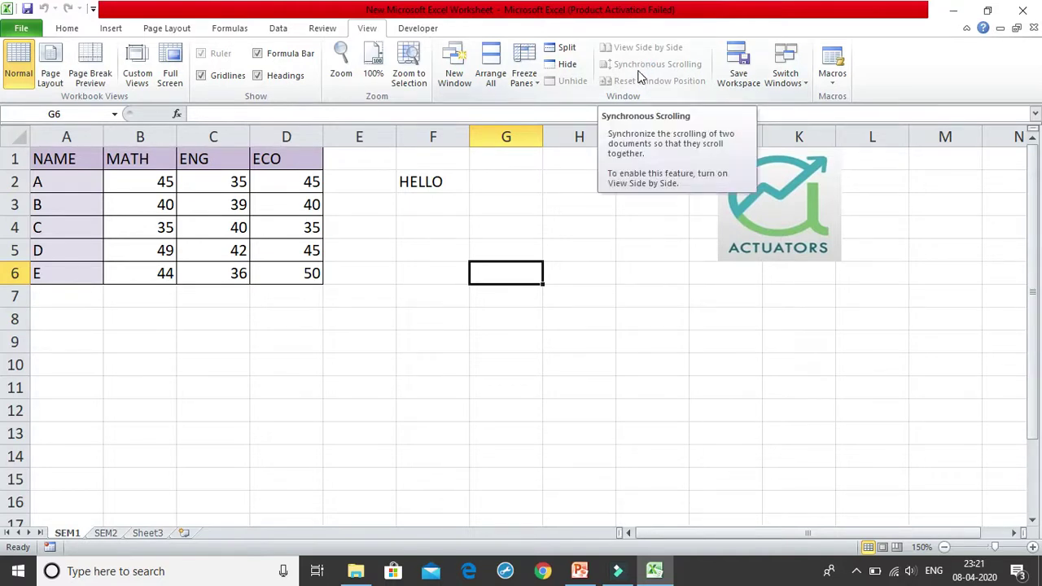
{"action": "left_click", "coordinate": [441, 193]}
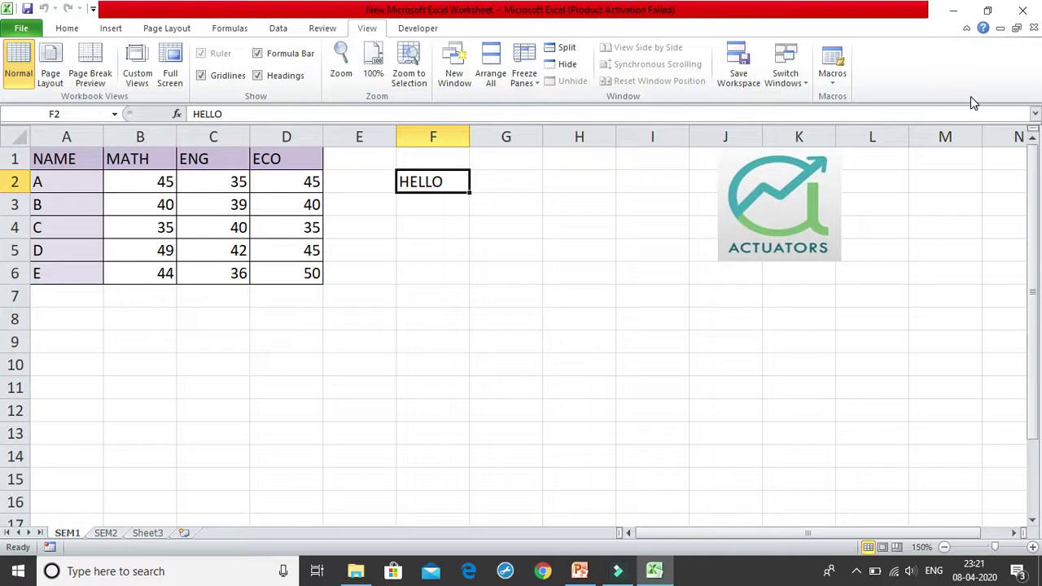
{"action": "left_click", "coordinate": [580, 570]}
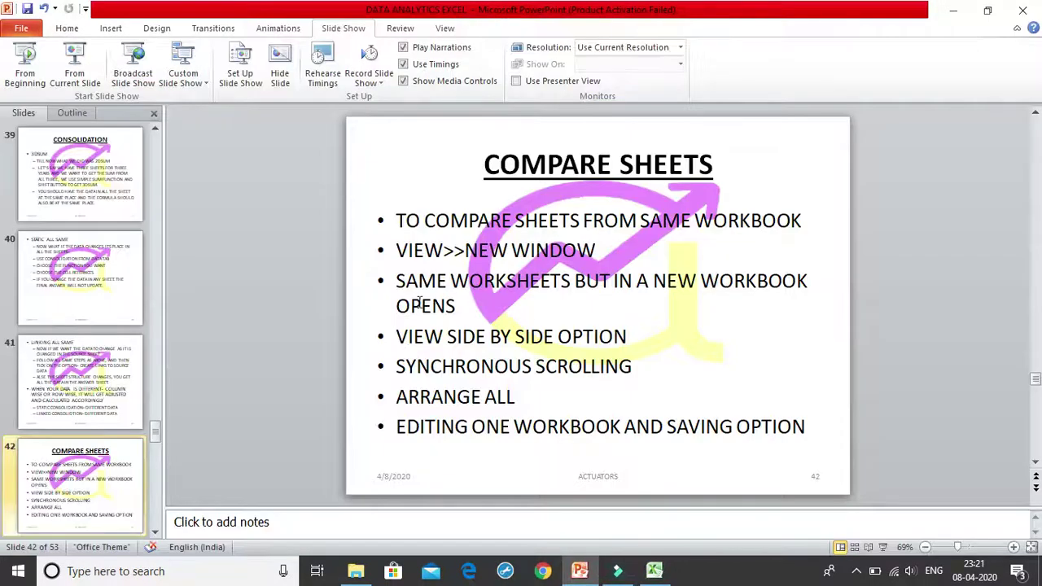
{"action": "left_click", "coordinate": [75, 64]}
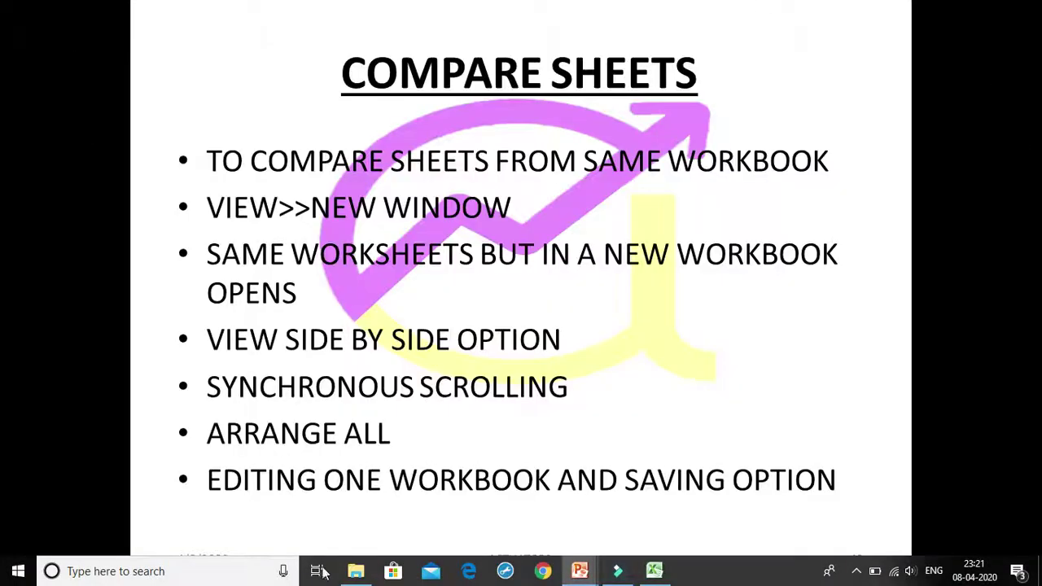